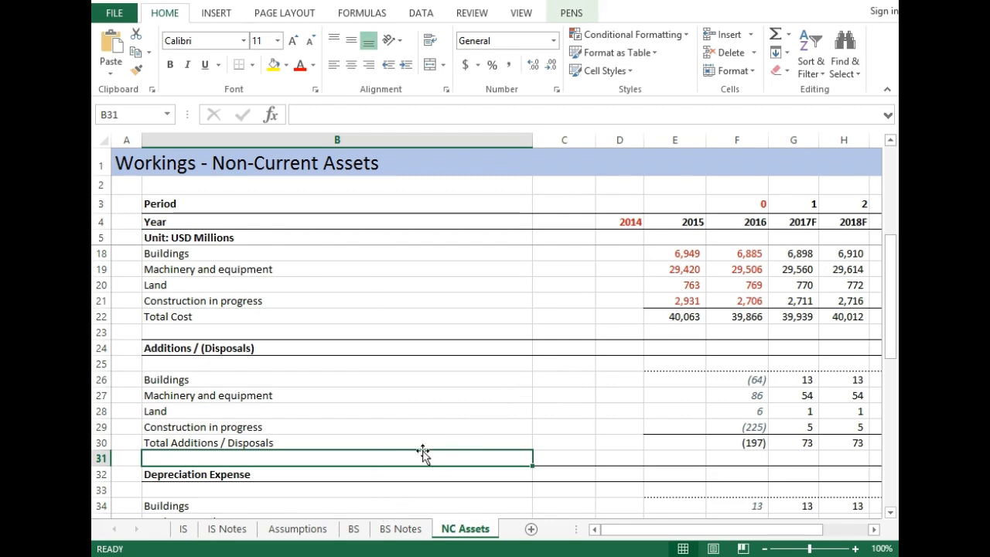
- Switch to the NC Assets sheet of the PG FM - 13 workbook
mouse_move(598, 544)
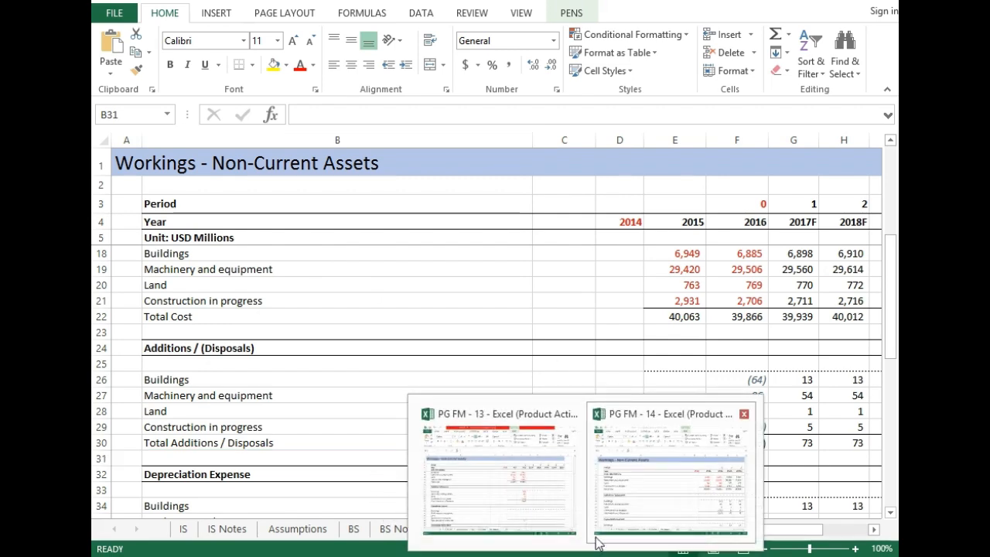
click(534, 473)
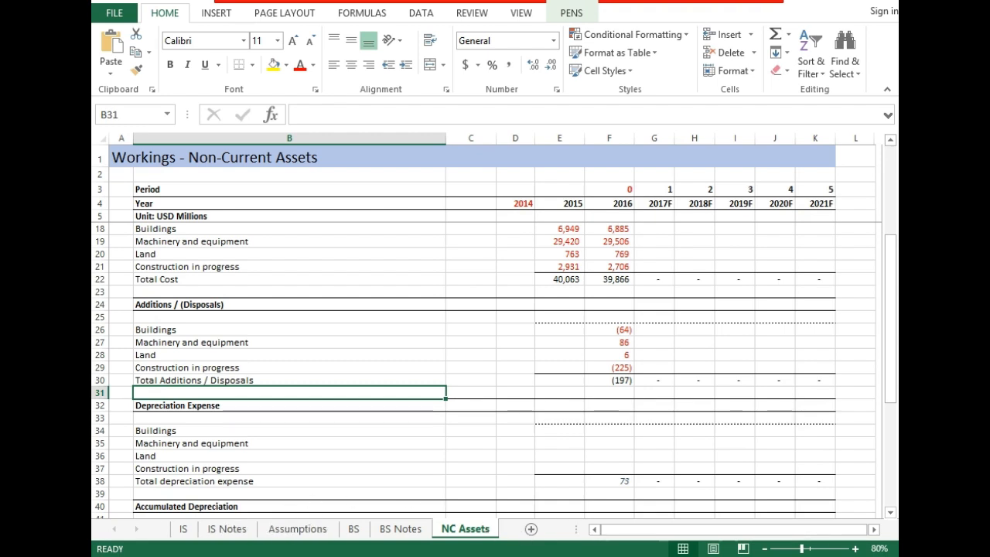
click(575, 487)
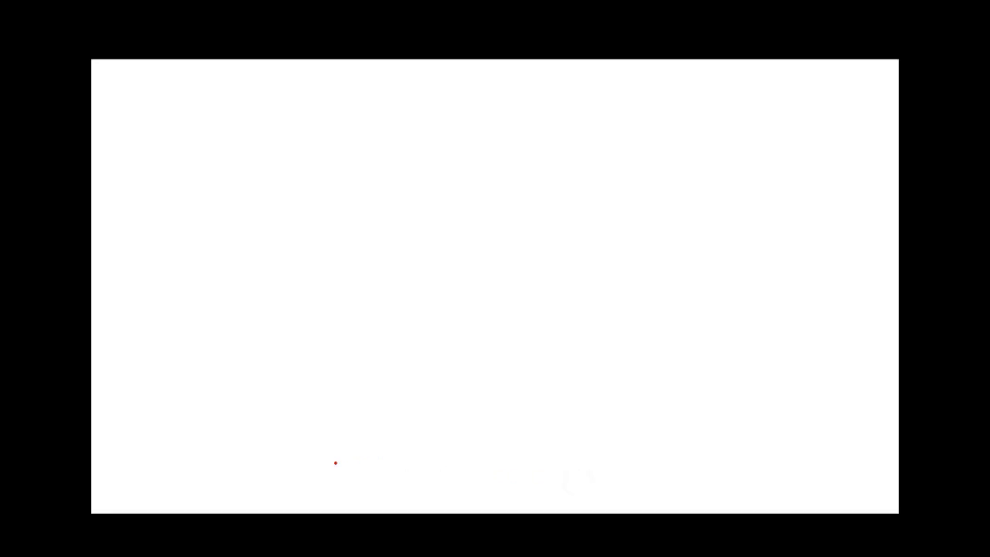
key(alt+Tab)
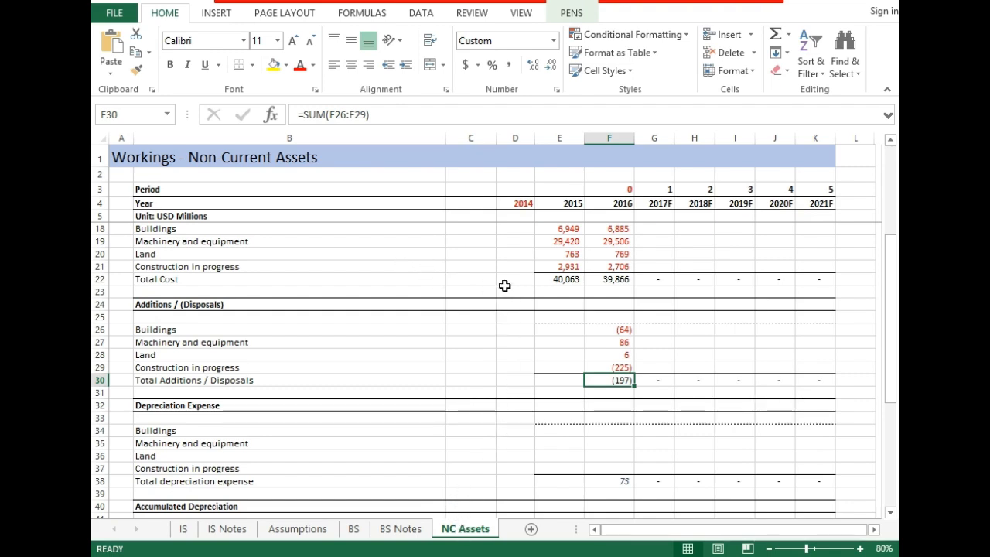
- Look over the useful-life table and the Cost section of the non-current assets workings
key(Up)
key(Up)
key(Up)
key(Up)
key(Up)
key(Up)
key(Up)
key(Up)
key(Up)
key(Up)
key(Up)
key(Up)
key(Up)
key(Up)
key(Up)
key(Up)
key(Up)
key(Up)
key(Up)
key(Up)
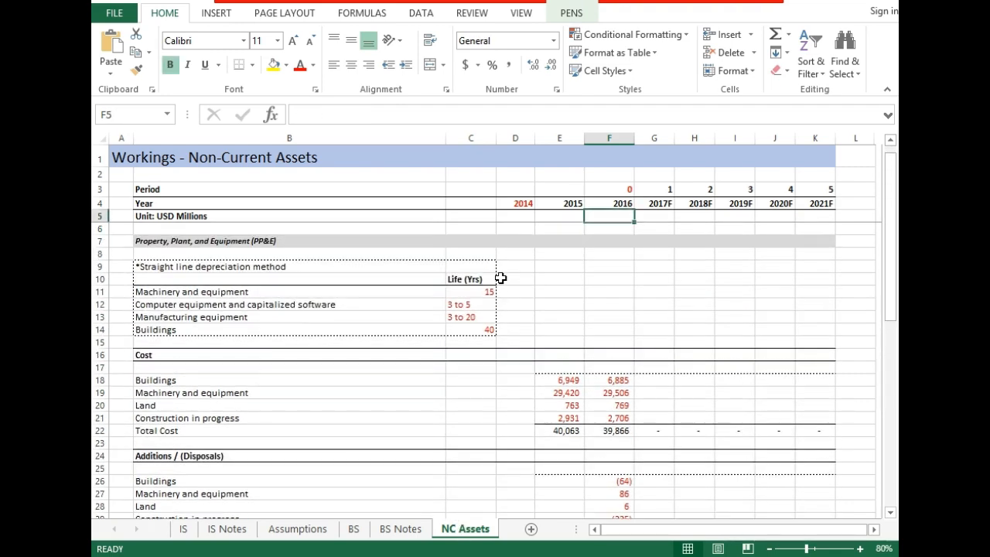
key(Down)
key(Down)
key(Down)
key(Down)
key(Down)
key(Down)
key(Down)
key(Down)
key(Down)
key(Down)
key(Down)
key(Down)
key(Down)
key(Down)
key(Down)
key(Down)
key(Down)
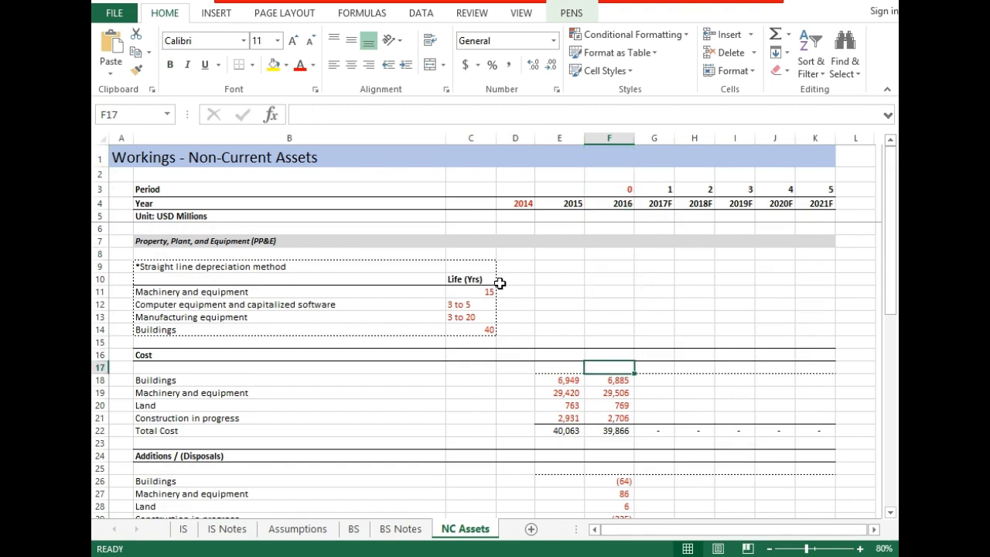
key(Down)
key(Down)
key(Down)
key(Down)
key(Down)
key(Down)
key(Down)
key(Down)
key(Down)
key(Up)
key(Up)
key(Up)
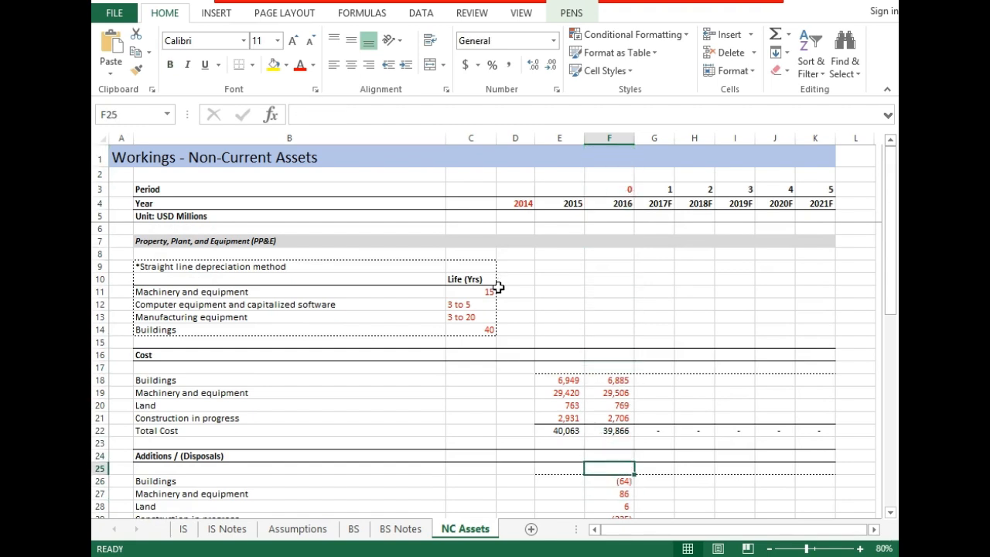
- Examine the Additions / (Disposals), Depreciation Expense, Accumulated Depreciation and Net Book Value sections of the PP&E workings
key(Down)
key(Down)
key(Down)
key(Down)
key(Down)
key(Down)
key(Down)
key(Down)
key(Down)
key(Down)
key(Down)
key(Down)
key(Down)
key(Down)
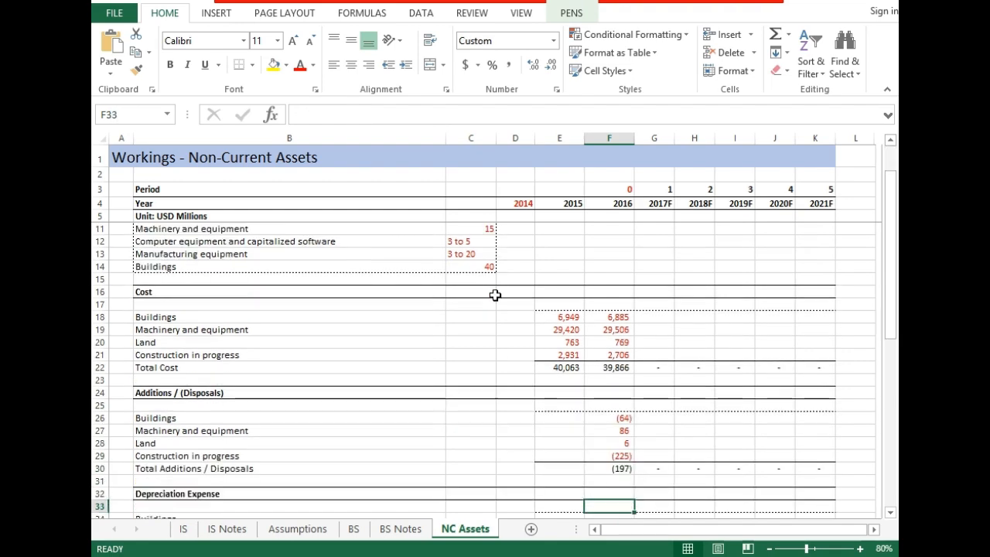
key(Down)
key(Down)
key(Down)
key(Down)
key(Down)
key(Down)
key(Down)
key(Down)
key(Down)
key(Down)
key(Down)
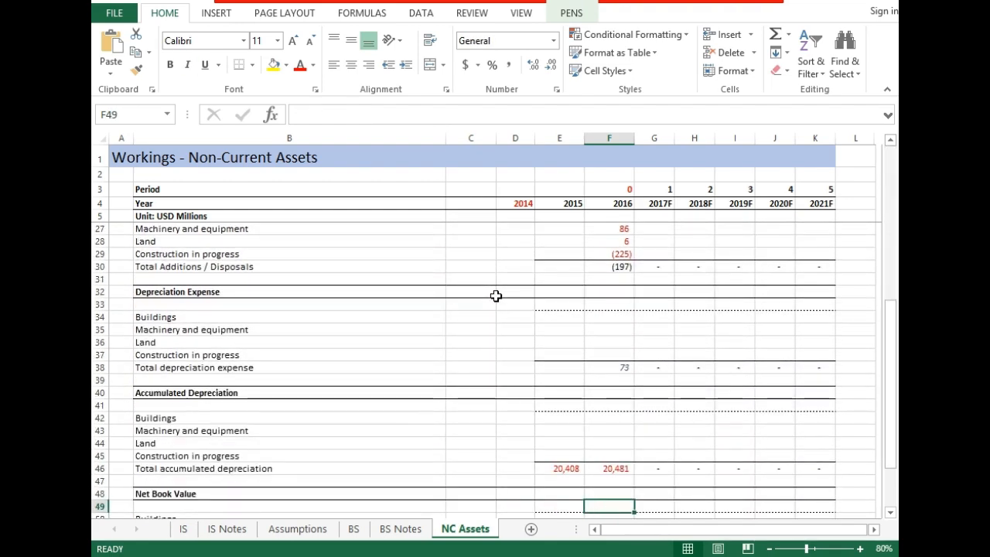
key(Down)
key(Down)
key(Down)
key(Down)
key(Down)
key(Down)
key(Down)
key(Down)
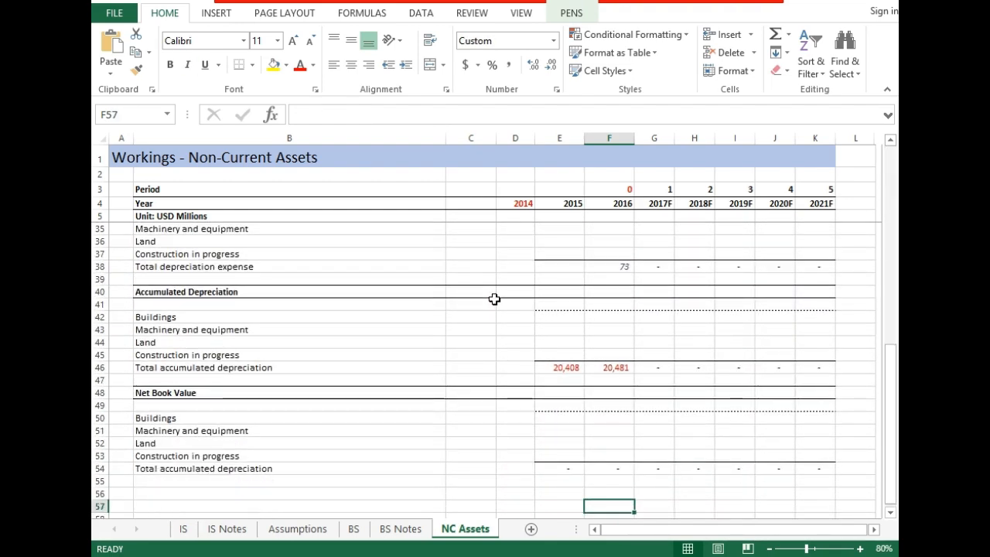
key(Up)
key(Up)
key(Up)
key(Up)
key(Up)
key(Up)
key(Up)
key(Up)
key(Up)
key(Up)
key(Up)
key(Up)
key(Up)
key(Up)
key(Up)
key(Up)
key(Up)
key(Up)
key(Up)
key(Up)
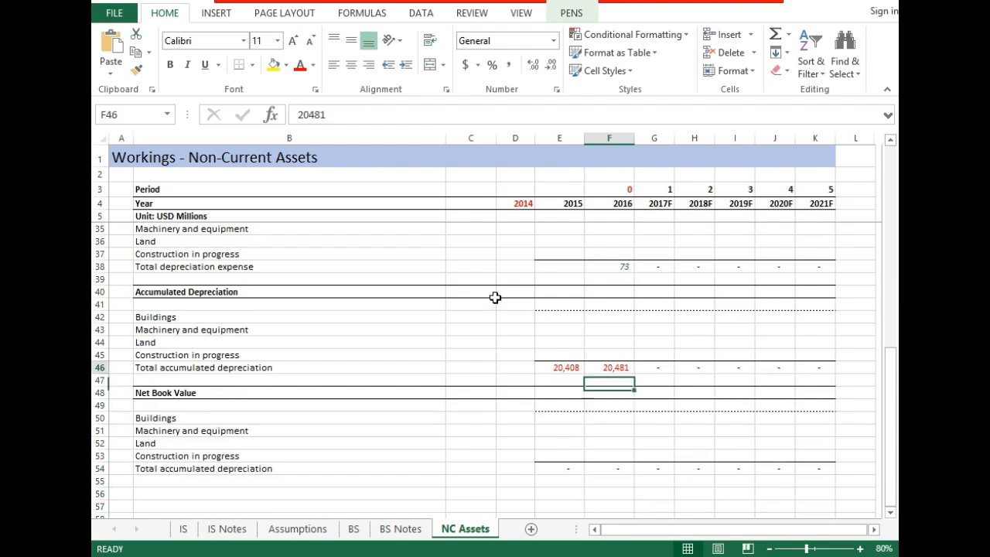
key(Up)
key(Up)
key(Up)
key(Up)
key(Up)
key(Up)
key(Up)
key(Up)
key(Up)
key(Up)
key(Up)
key(Up)
key(Up)
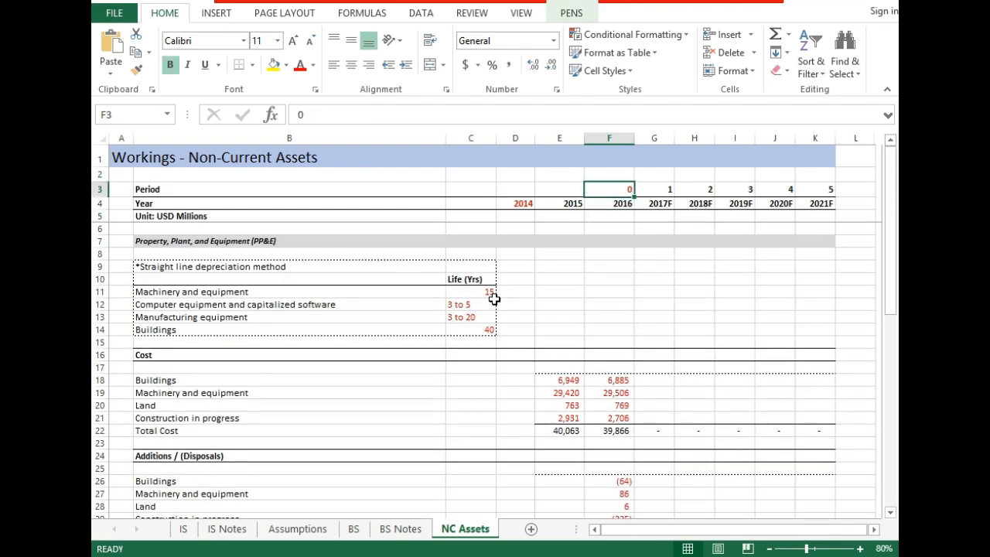
- Review the 2015 and 2016 asset costs together with the 2016 additions and disposals by asset class
key(Down)
key(Down)
key(Down)
key(Down)
key(Down)
key(Down)
key(Down)
key(Down)
key(Down)
key(Down)
key(Down)
key(Down)
key(Down)
key(Down)
key(Down)
key(Down)
key(Down)
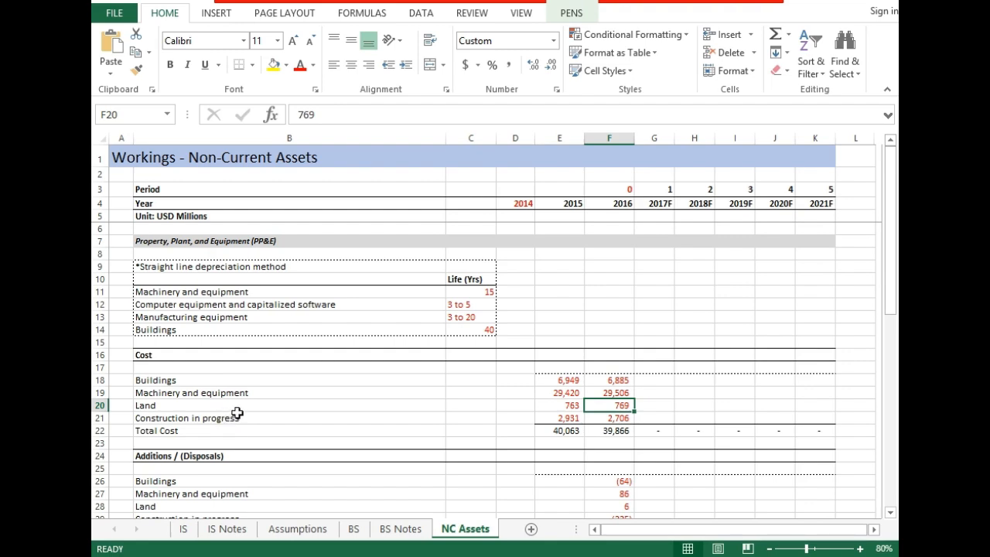
key(Down)
key(Down)
key(Down)
key(Down)
key(Down)
key(Down)
key(Down)
key(Down)
key(Down)
key(Down)
key(Down)
key(Down)
key(Down)
key(Down)
key(Down)
key(Down)
key(Down)
key(Down)
key(Down)
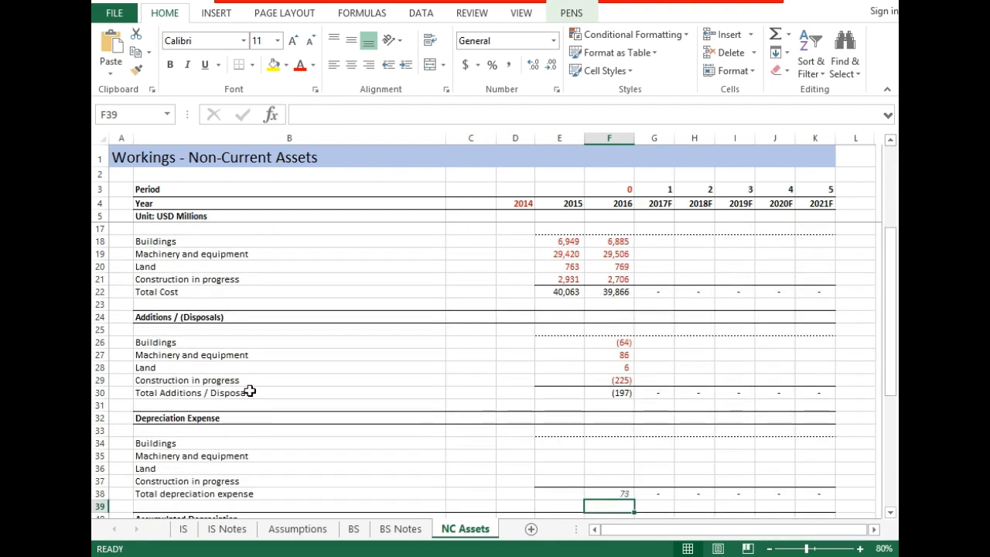
key(Up)
key(Up)
key(Up)
key(Up)
key(Up)
key(Up)
key(Up)
key(Up)
key(Up)
key(Up)
key(Up)
key(Up)
key(Up)
key(Up)
key(Up)
key(Up)
key(Up)
key(Up)
key(Up)
key(Up)
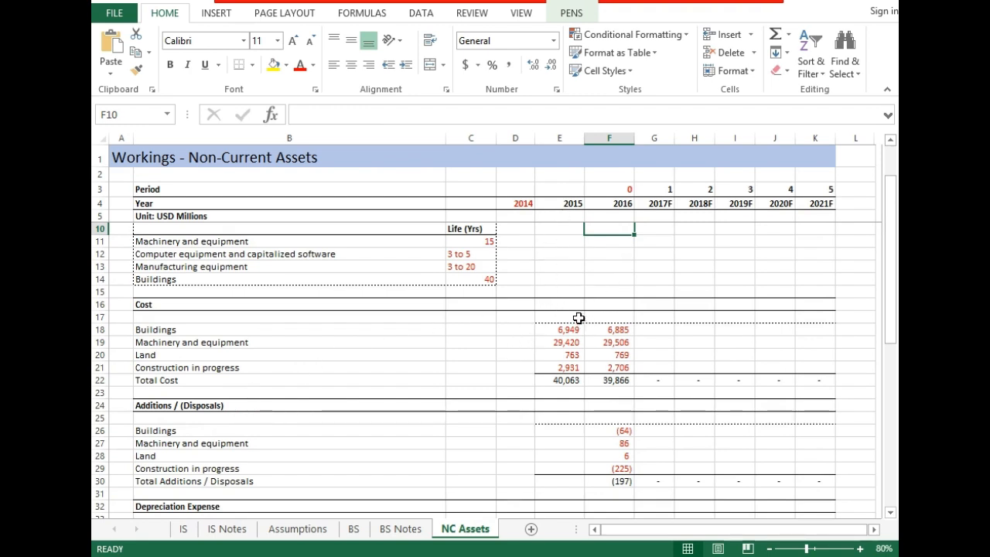
- Inspect the straight-line depreciation note and the useful lives listed for each asset type
key(Up)
key(Up)
key(Up)
key(Up)
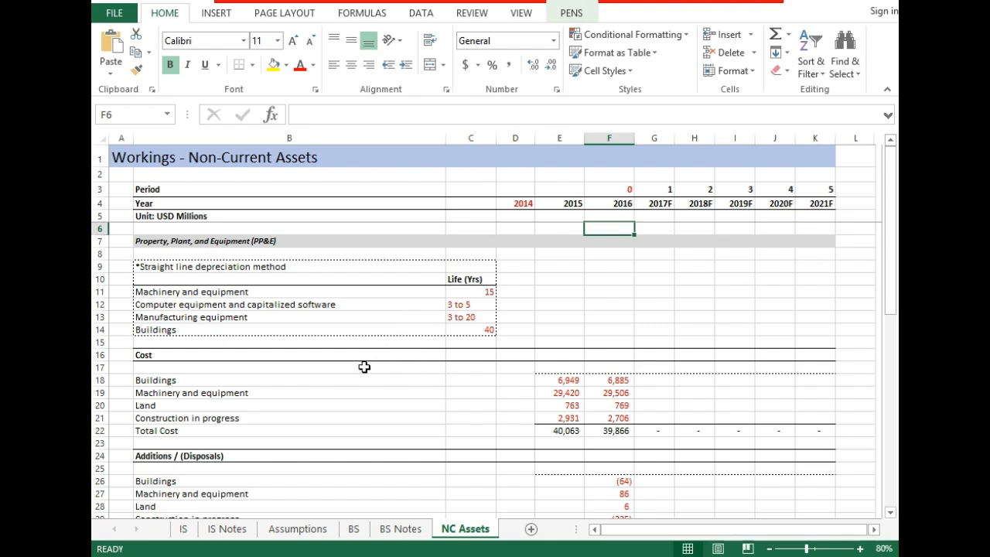
key(Up)
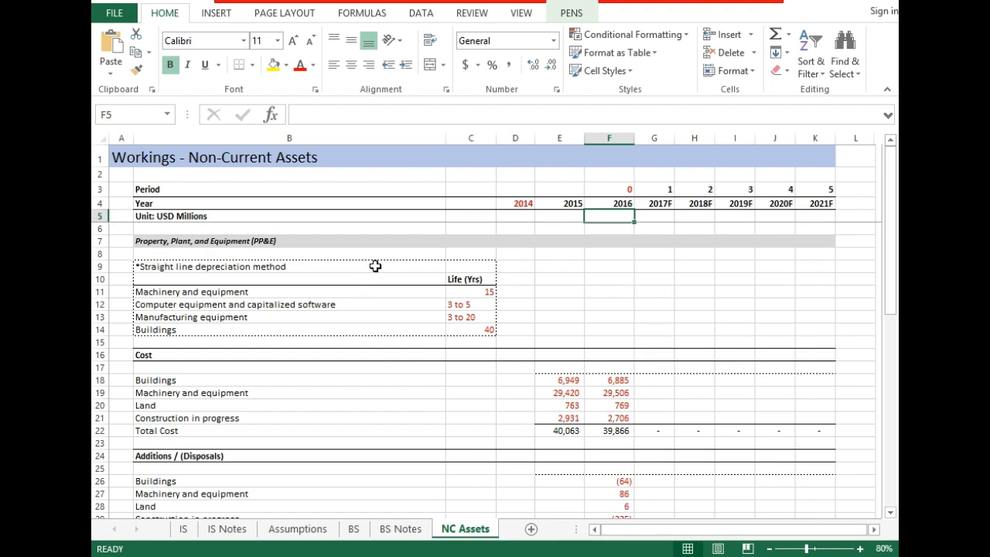
click(291, 268)
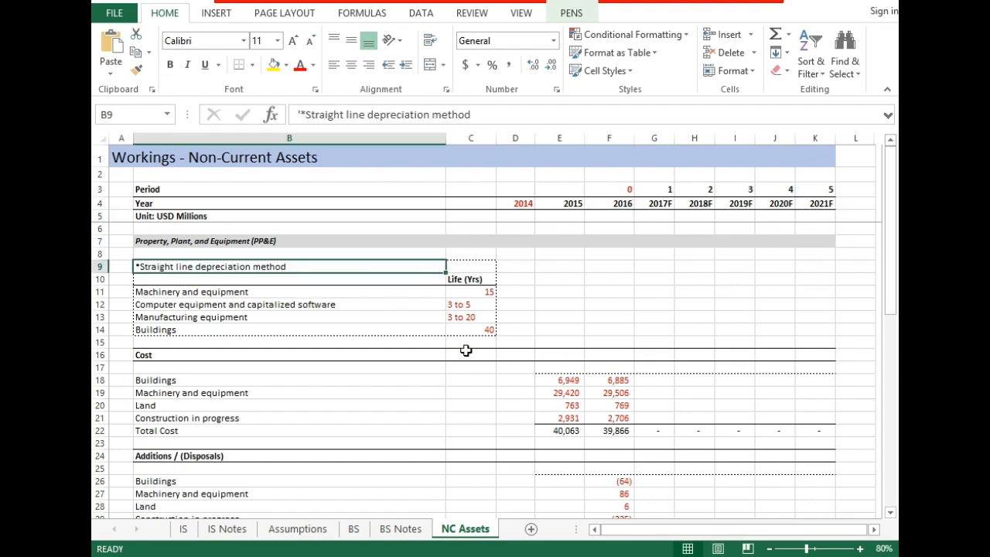
click(466, 293)
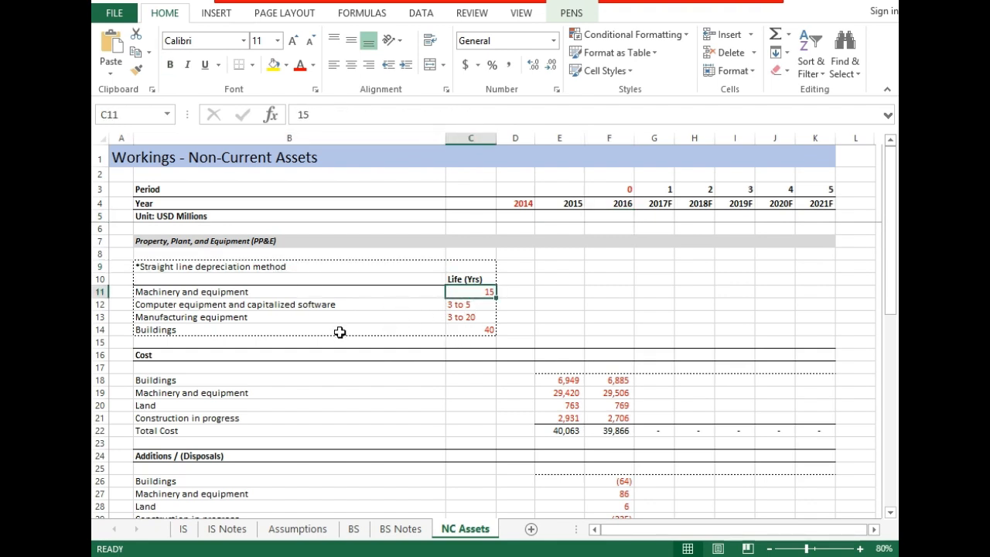
key(Down)
key(Down)
key(Down)
key(Down)
key(Down)
key(Down)
key(Down)
key(Down)
key(Down)
key(Down)
key(Down)
key(Down)
key(Down)
key(Down)
key(Down)
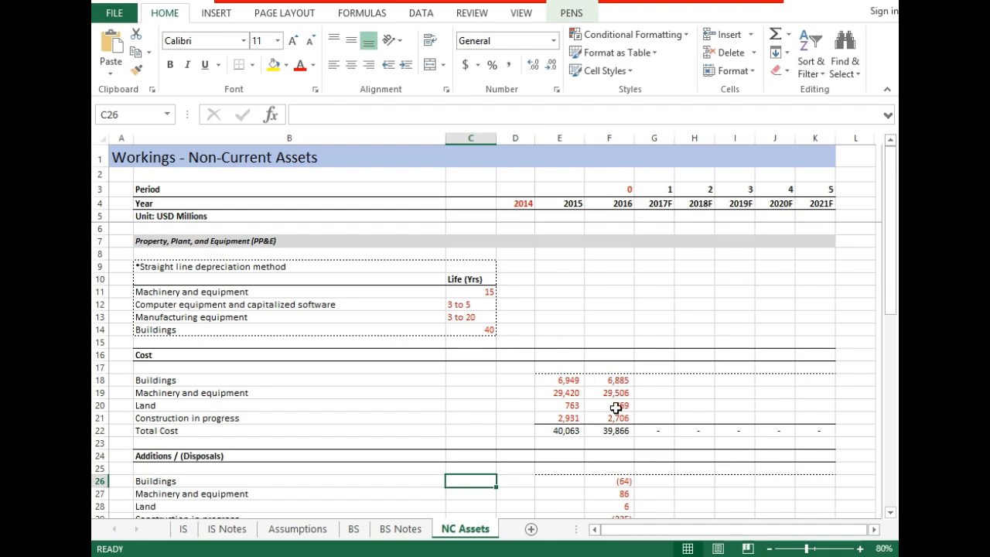
- Check the 2016 additions and disposals against the total depreciation expense and the accumulated depreciation totals
key(Down)
key(Down)
key(Down)
key(Down)
key(Down)
key(Down)
key(Down)
key(Down)
key(Down)
key(Down)
key(Down)
key(Down)
key(Down)
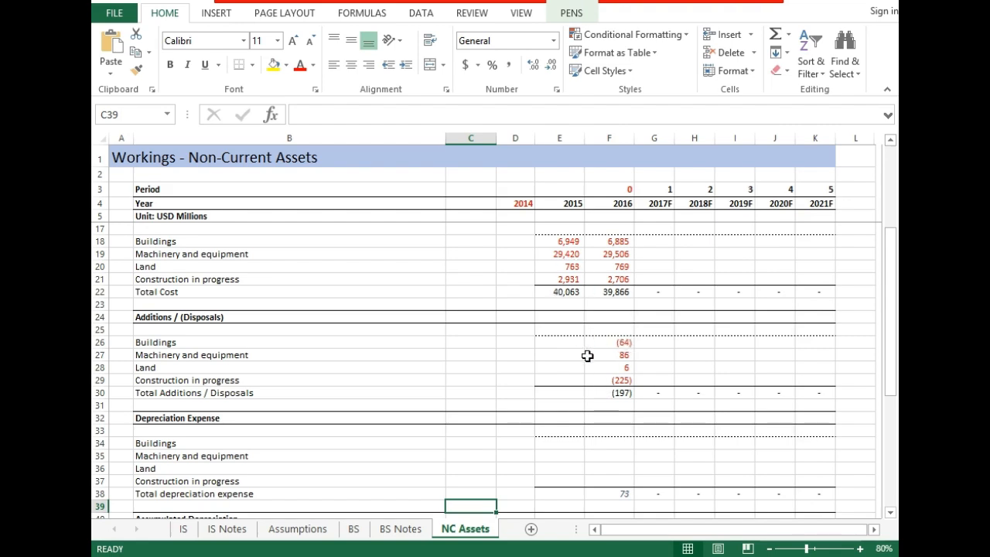
key(Down)
key(Down)
key(Down)
key(Down)
key(Down)
key(Down)
key(Down)
key(Down)
key(Down)
key(Down)
key(Down)
key(Down)
key(Down)
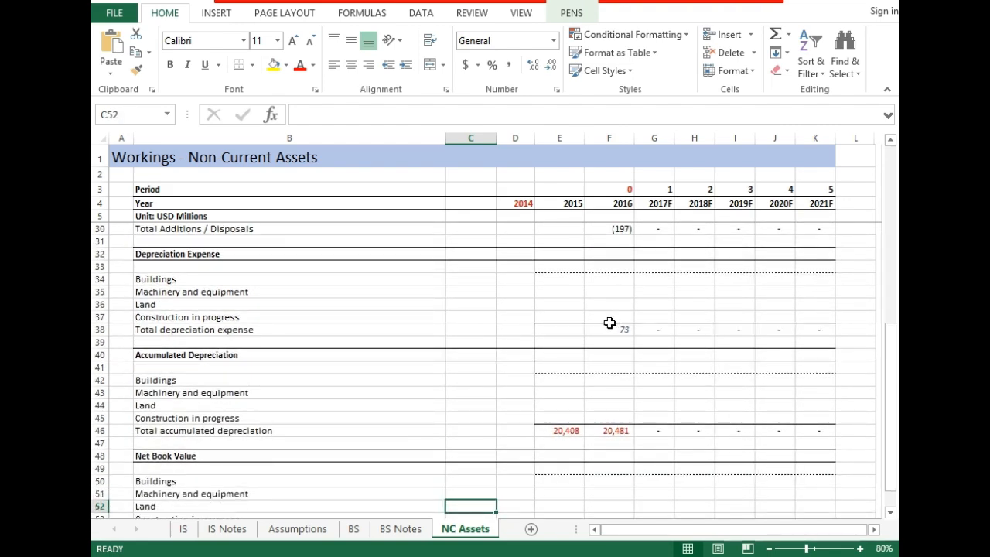
key(Up)
key(Up)
key(Up)
key(Up)
key(Up)
key(Up)
key(Up)
key(Up)
key(Up)
key(Up)
key(Up)
key(Up)
key(Up)
key(Up)
key(Up)
key(Up)
key(Up)
key(Up)
key(Up)
key(Up)
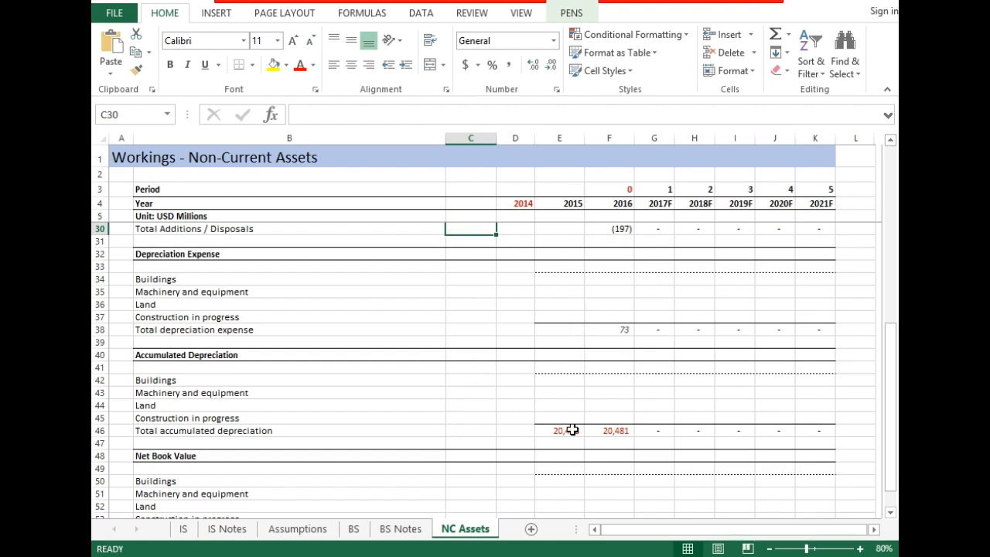
key(Down)
key(Down)
key(Down)
key(Down)
key(Down)
key(Down)
key(Down)
key(Down)
key(Down)
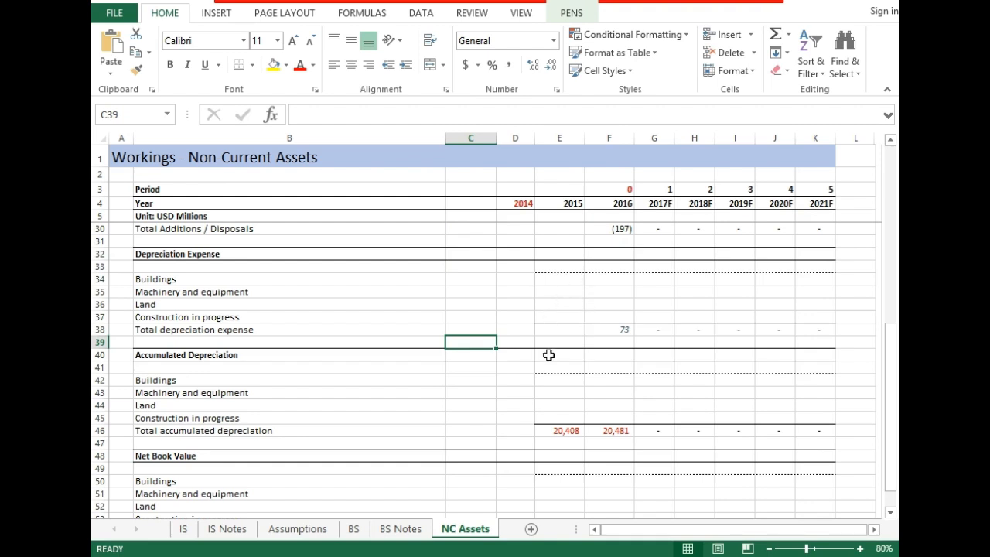
- Examine the unfilled asset-class rows under Depreciation Expense, Accumulated Depreciation and Net Book Value
key(Down)
key(Down)
key(Down)
key(Down)
key(Down)
key(Down)
key(Down)
key(Down)
key(Down)
key(Down)
key(Down)
key(Down)
key(Down)
key(Down)
key(Down)
key(Down)
key(Down)
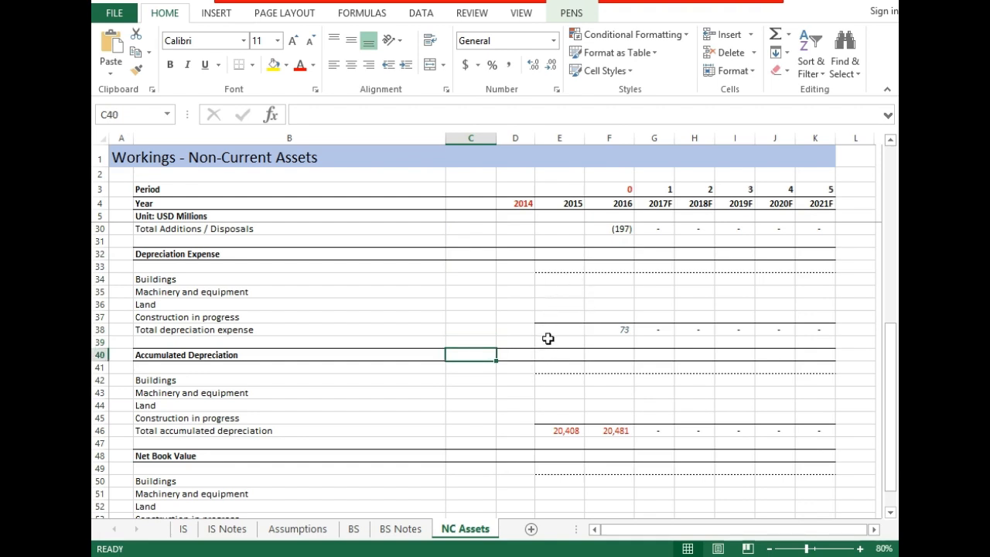
key(Up)
key(Up)
key(Up)
key(Up)
key(Up)
key(Up)
key(Up)
key(Up)
key(Up)
key(Up)
key(Up)
key(Up)
key(Up)
key(Up)
key(Up)
key(Up)
key(Up)
key(Up)
key(Up)
key(Up)
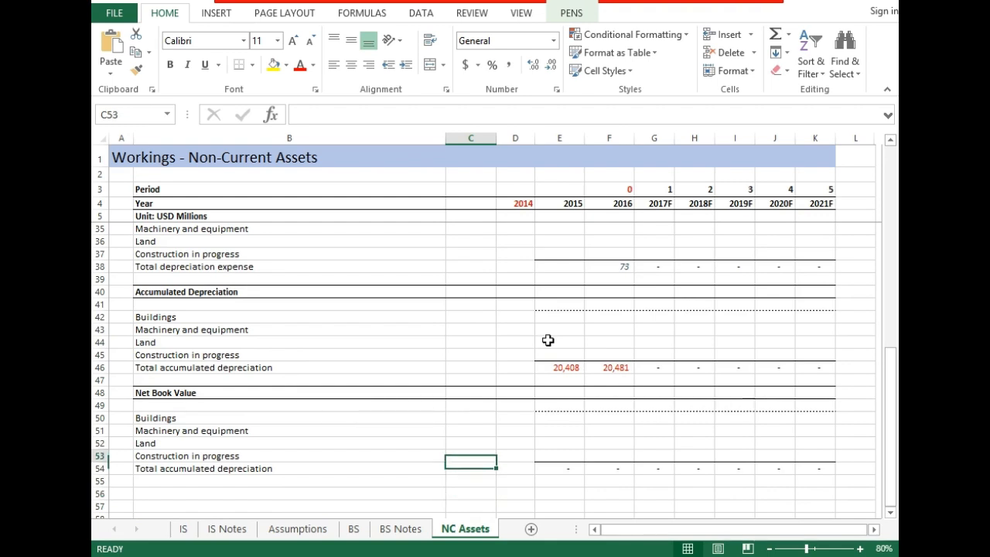
key(Down)
key(Down)
key(Down)
key(Down)
key(Down)
key(Down)
key(Down)
key(Down)
key(Down)
key(Down)
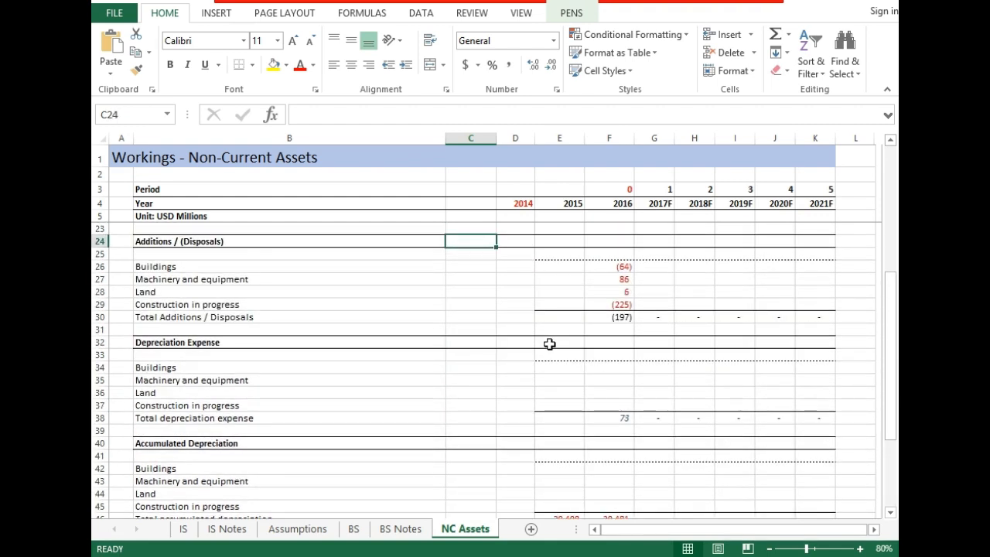
key(Down)
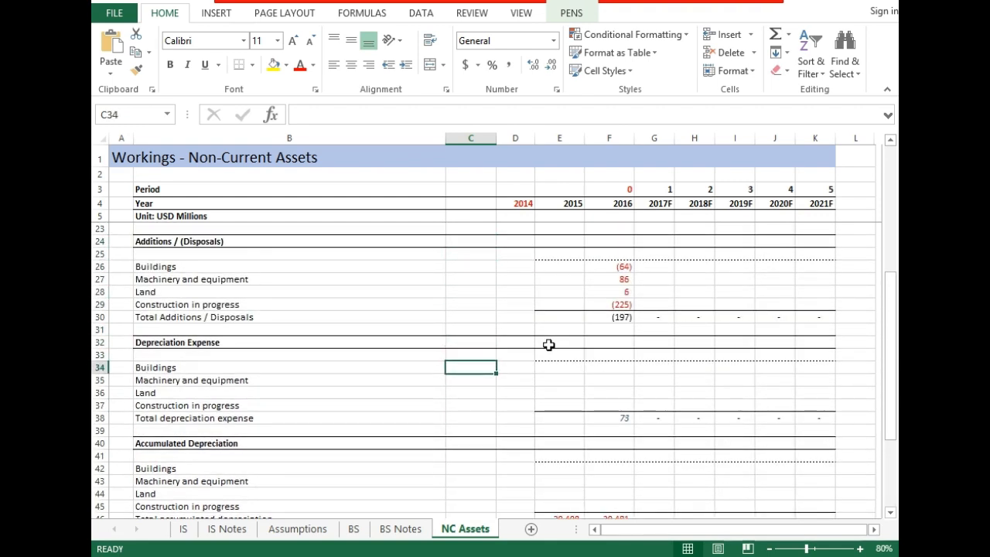
key(Right)
key(Right)
key(Right)
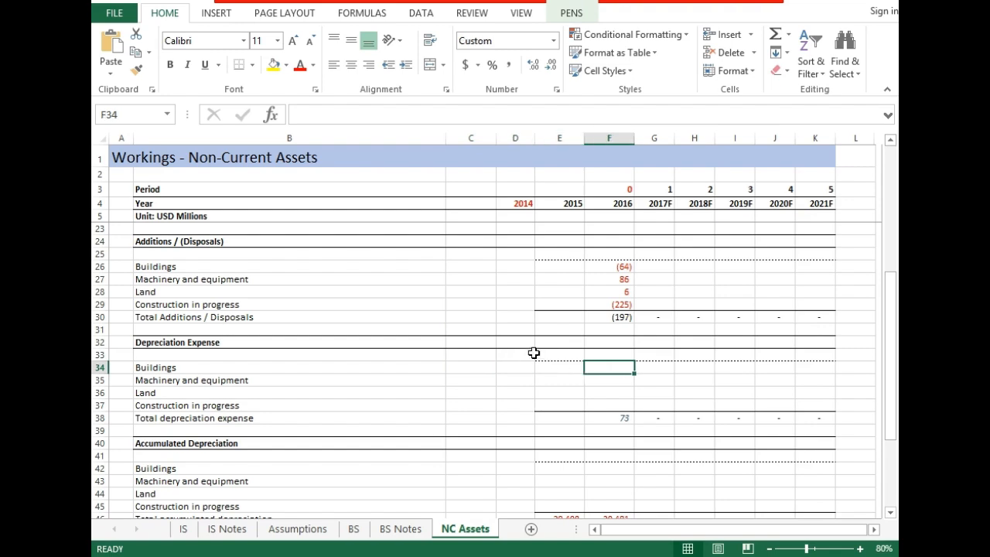
key(Down)
key(Down)
key(Down)
key(Down)
key(Down)
key(Down)
key(Down)
key(Down)
key(Down)
key(Down)
key(Down)
key(Down)
key(Down)
key(Down)
key(Down)
key(Down)
key(Down)
key(Down)
key(Down)
key(Down)
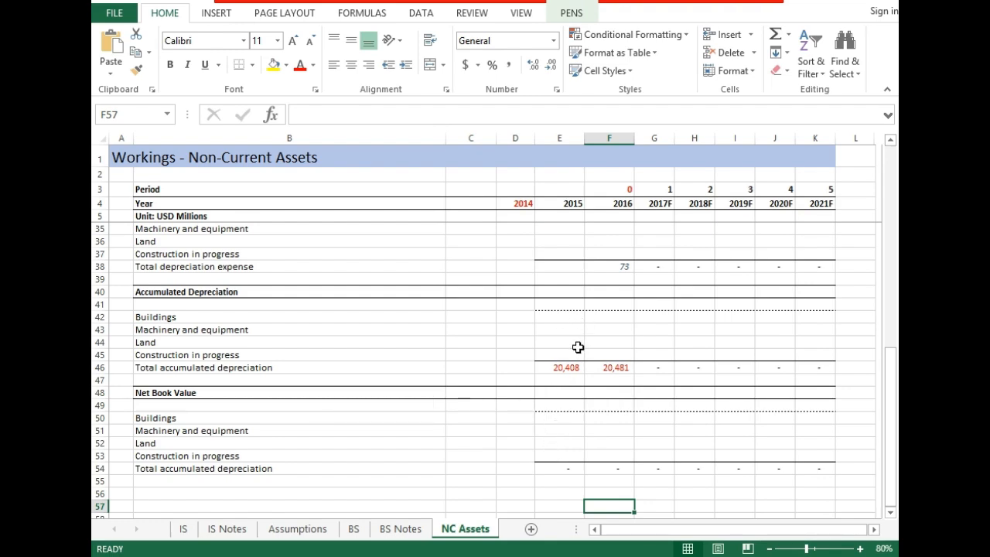
- Switch to File Explorer and open the PG FM - 15 workbook from the FM BS folder
key(alt+Tab)
key(alt+Tab)
key(alt+Tab)
key(alt+Tab)
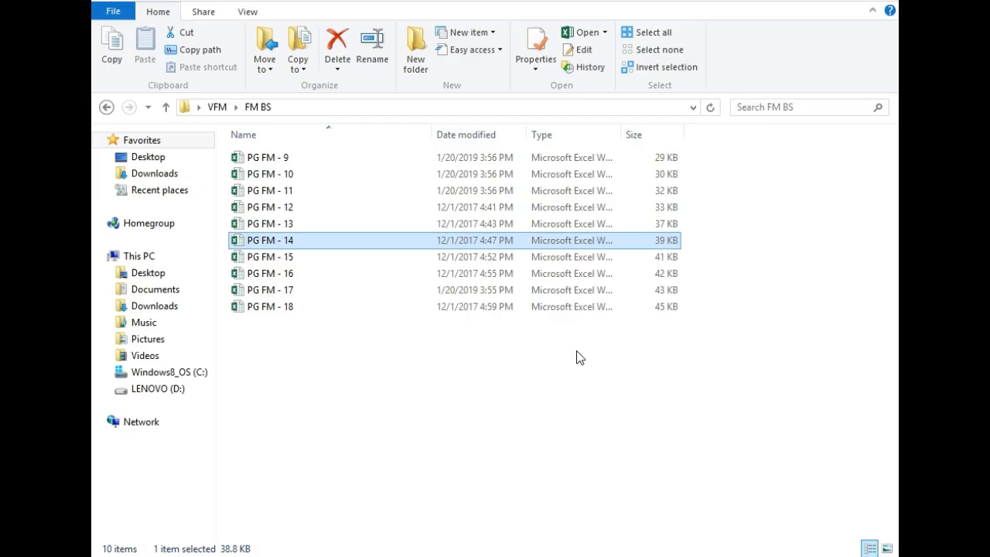
key(Down)
key(Return)
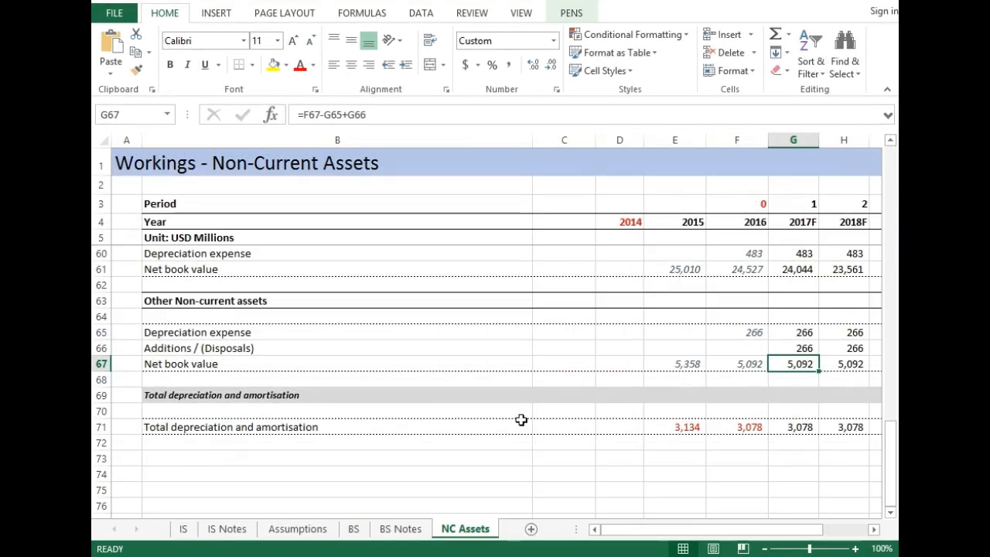
- Review the completed non-current assets forecasts, from Other Non-current assets back up to the PP&E Cost section
key(Up)
key(Up)
key(Up)
key(Up)
key(Up)
key(Up)
key(Up)
key(Up)
key(Up)
key(Up)
key(Up)
key(Up)
key(Up)
key(Up)
key(Up)
key(Up)
key(Up)
key(Up)
key(Up)
key(Up)
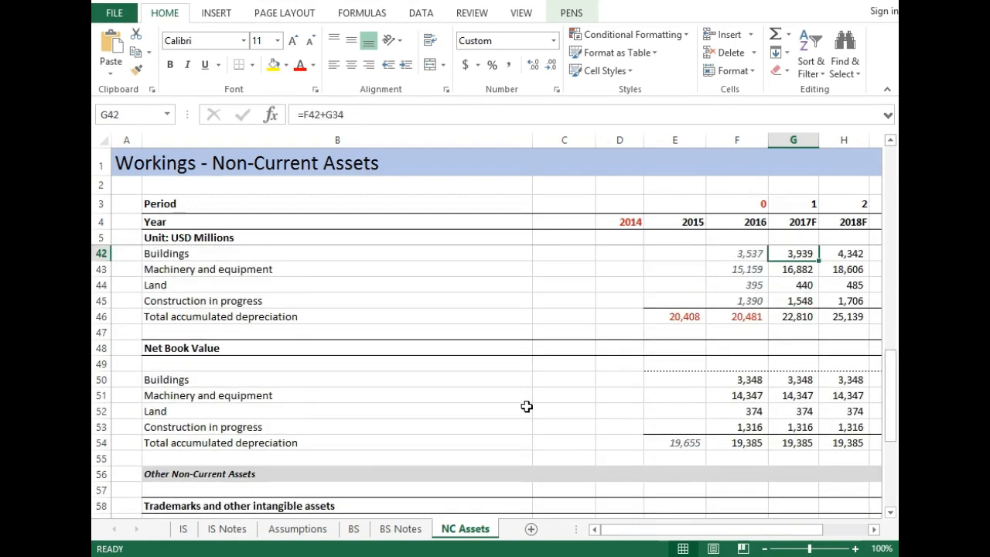
key(Up)
key(Up)
key(Up)
key(Up)
click(769, 549)
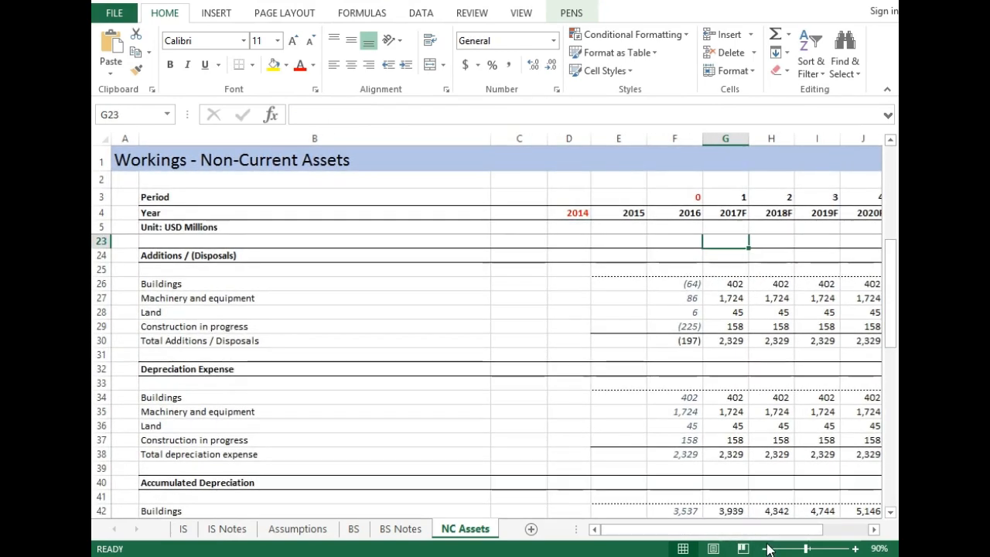
key(Up)
key(Up)
key(Up)
scroll(728, 397, up, 5)
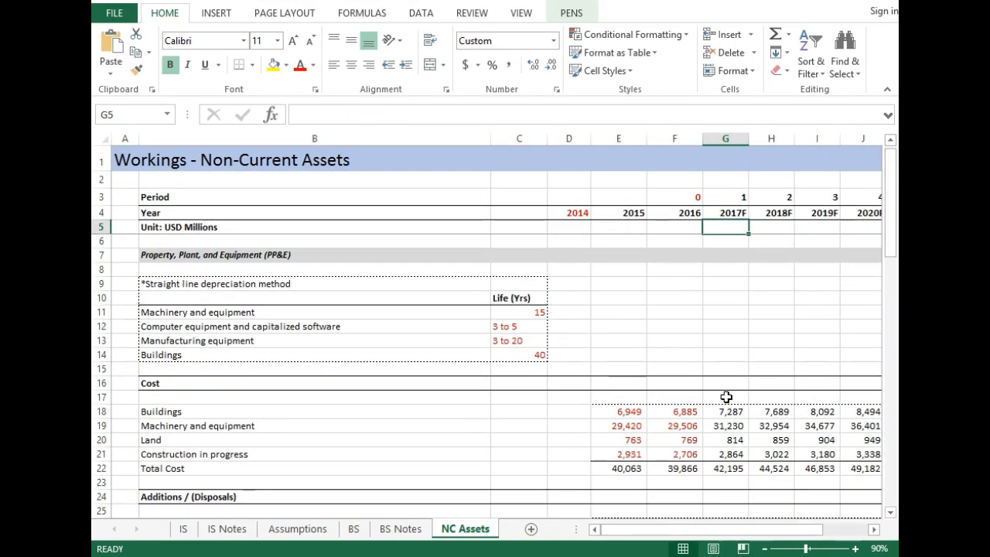
- Look through the Cost and Additions / (Disposals) sections and inspect the cell references in the 2017F Buildings cost formula
key(Down)
key(Down)
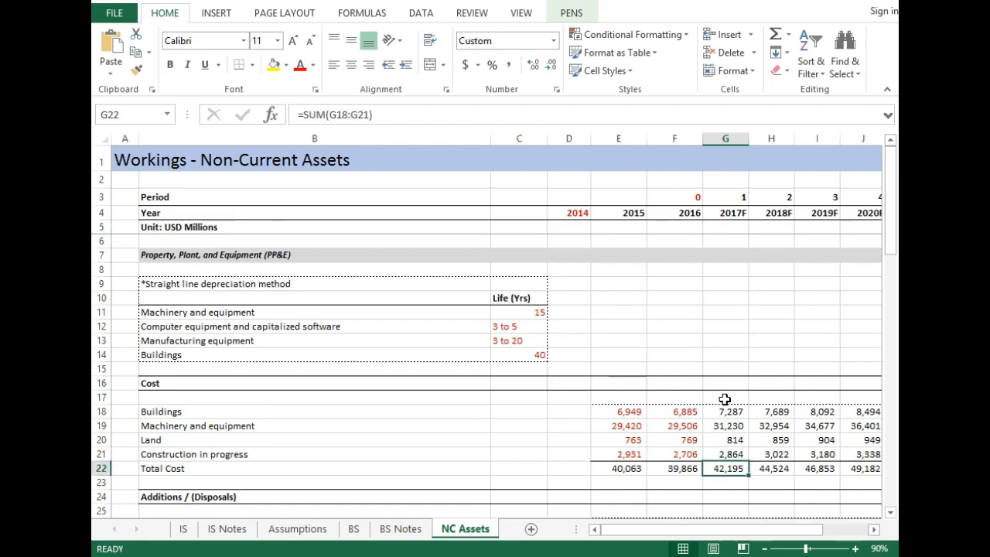
key(Down)
key(Down)
key(Down)
key(Down)
key(Down)
key(Down)
key(Down)
key(Down)
key(Down)
key(Down)
key(Down)
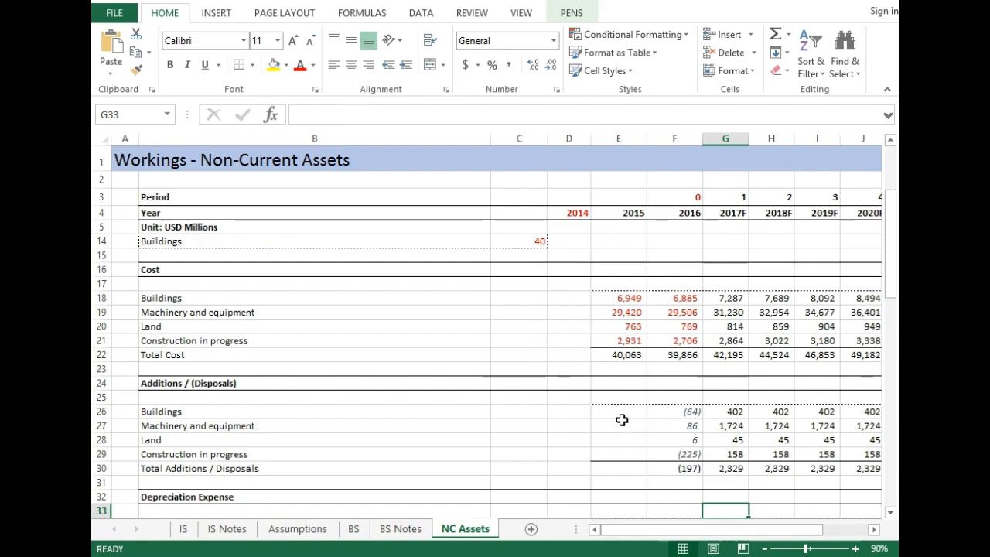
key(Up)
key(Up)
key(Up)
key(Up)
key(Up)
key(Up)
key(Up)
key(Up)
key(Up)
key(Up)
key(Up)
key(Up)
key(Up)
key(Up)
key(Up)
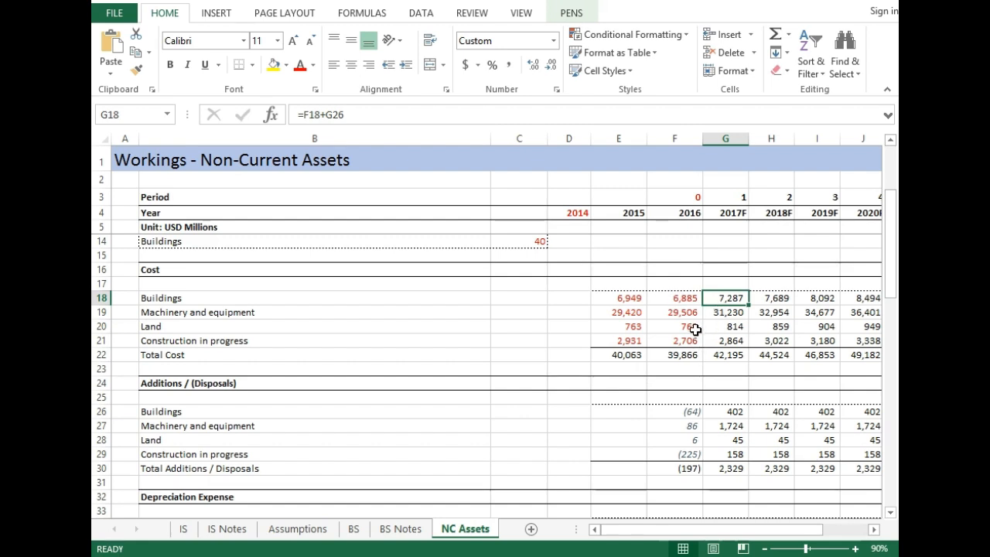
key(F2)
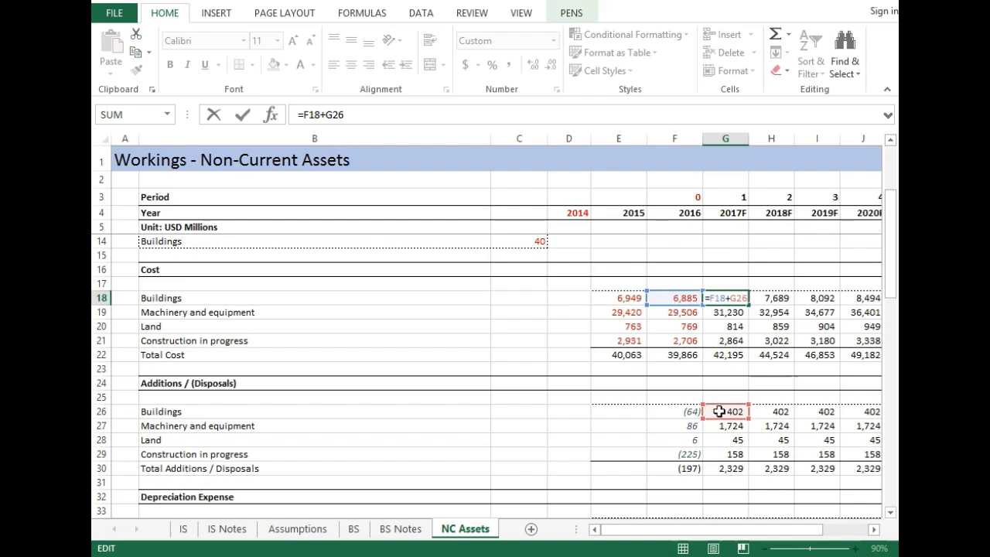
key(Escape)
- Review the total cost formula for 2017F and the asset-class cost forecasts across the years to 2021F
key(Down)
key(Down)
key(Down)
key(Down)
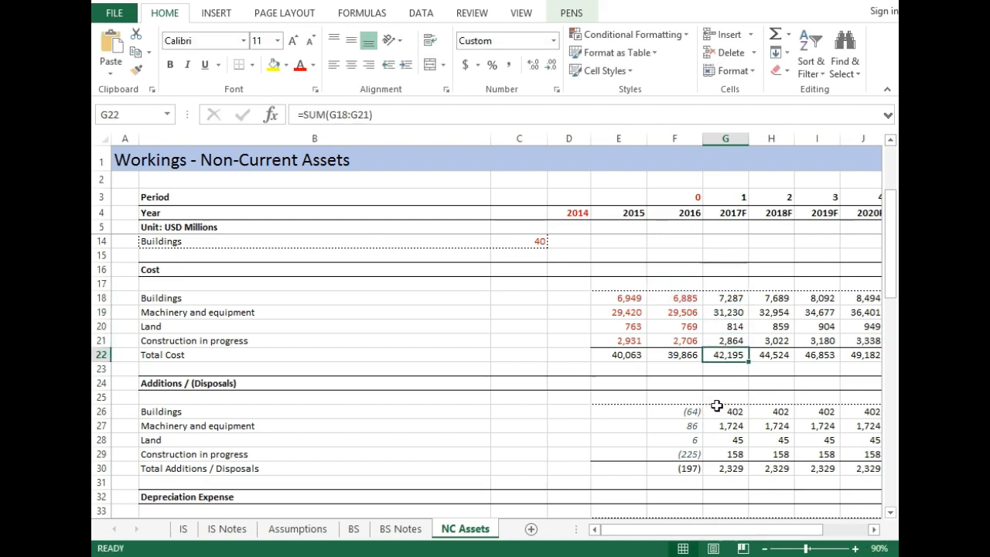
key(Up)
key(Right)
key(Right)
key(Right)
key(Right)
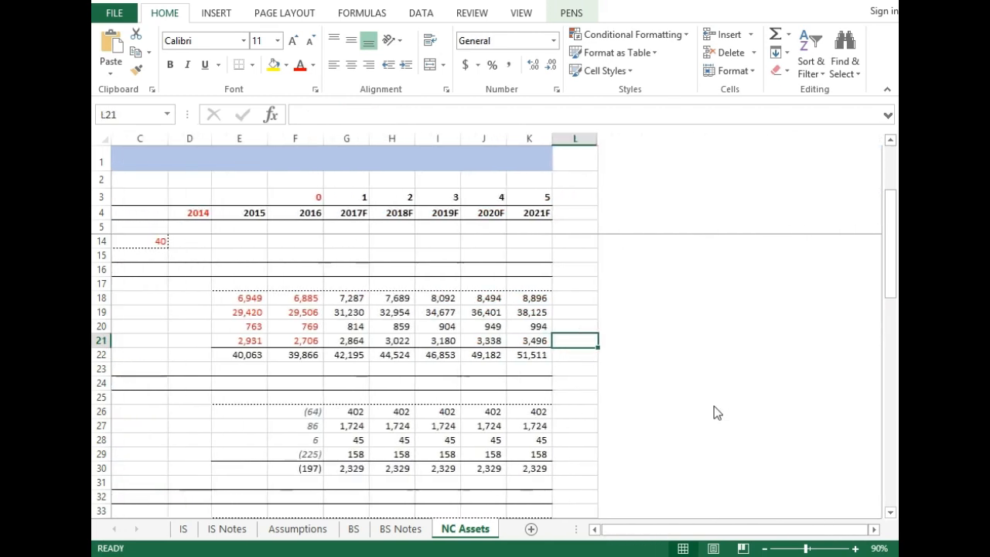
key(Left)
key(Left)
key(Left)
key(Left)
key(Left)
key(Left)
key(Left)
key(Left)
key(Left)
key(Left)
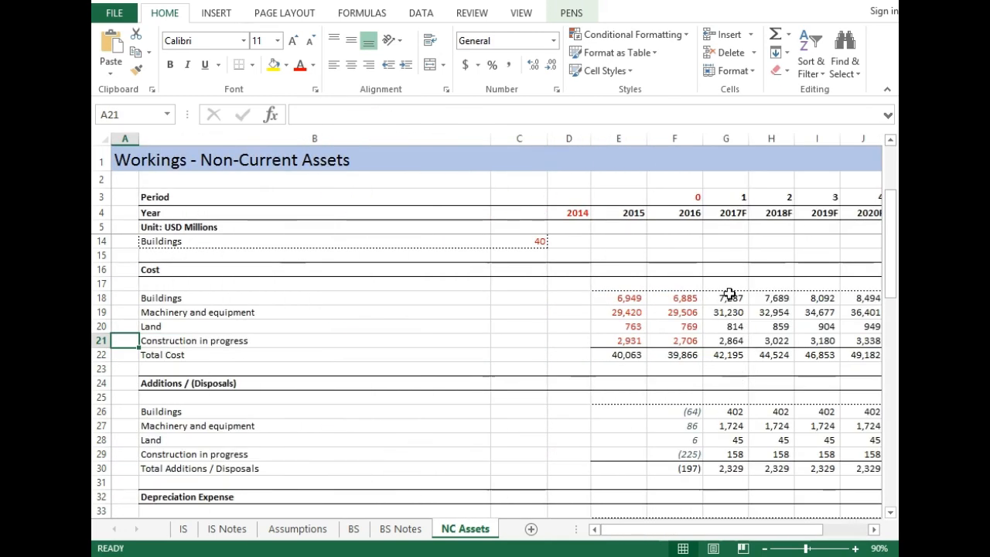
- Compare the 2017F formulas in the Cost, Depreciation Expense and Additions / (Disposals) rows, ending at the Buildings additions
click(730, 295)
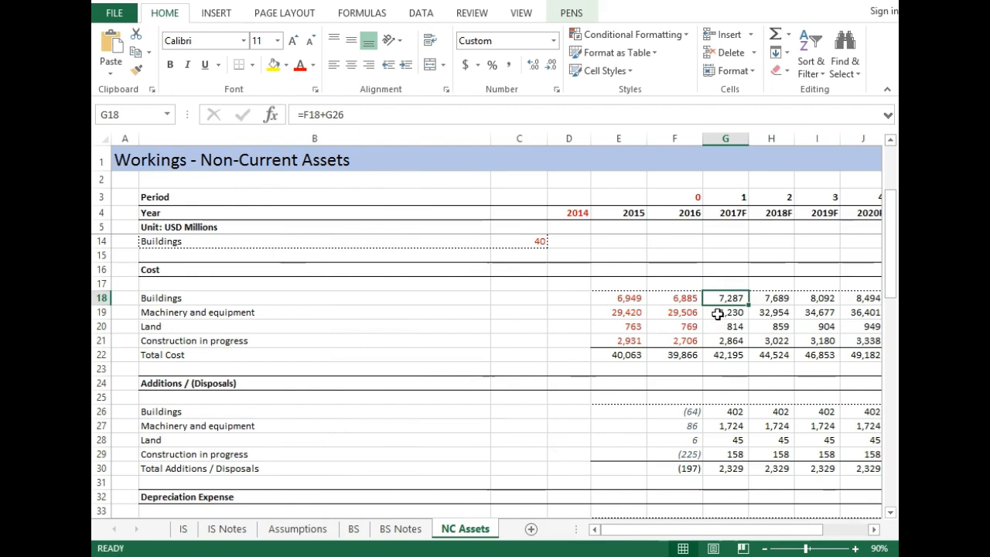
key(Down)
key(Down)
key(Down)
key(Down)
key(Down)
key(Down)
key(Down)
key(Down)
key(Down)
key(Down)
key(Down)
key(Down)
key(Down)
key(Down)
key(Down)
key(Down)
key(Down)
key(Down)
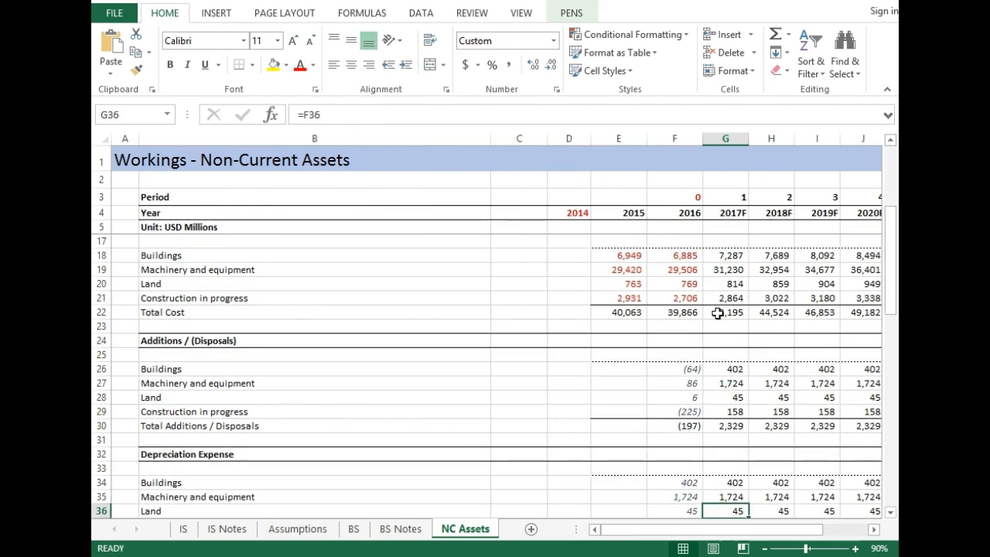
key(Up)
key(Up)
key(Up)
key(Up)
key(Up)
key(Up)
key(Up)
key(Up)
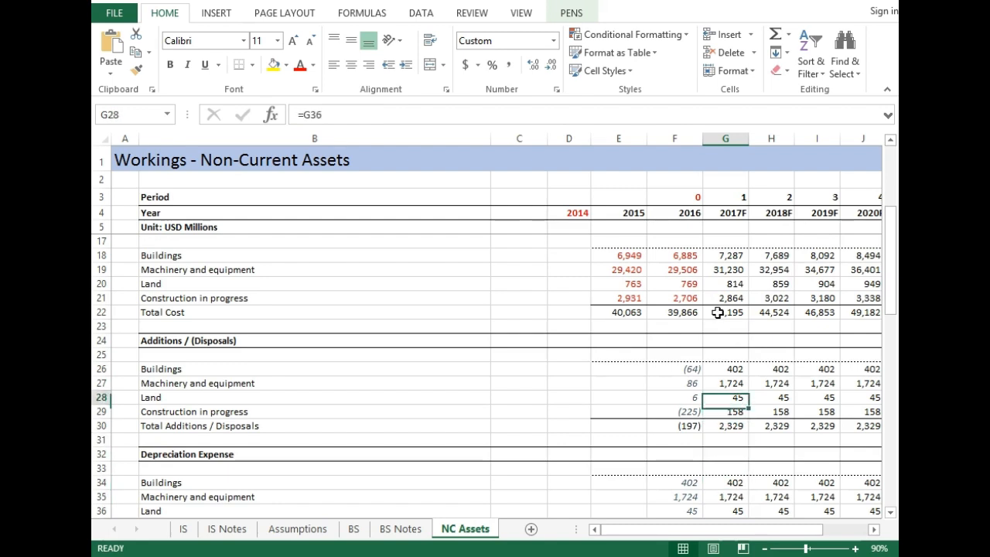
key(Up)
key(Up)
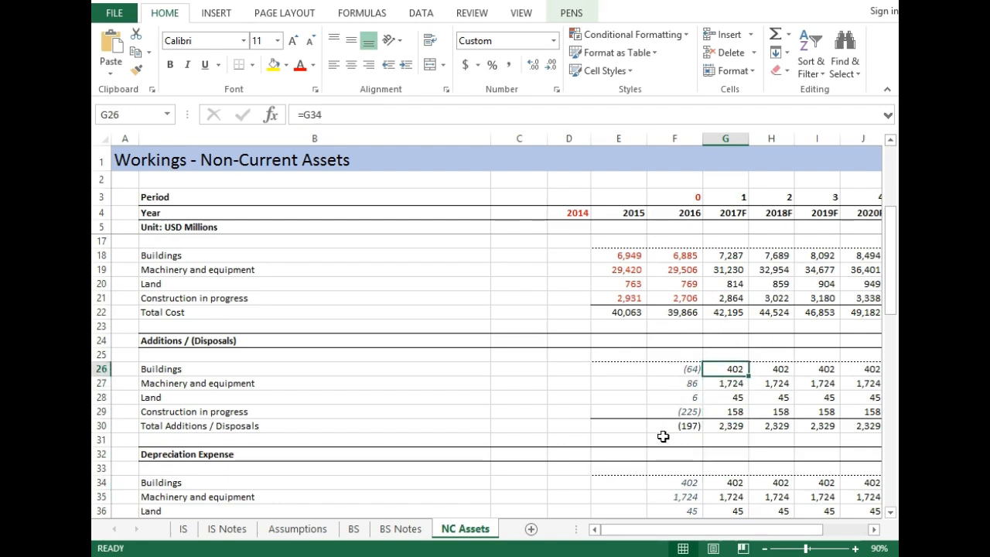
- Check the 2016 Additions / (Disposals) formulas for each asset class from Buildings to Construction in progress
click(688, 369)
key(Down)
key(Down)
key(Down)
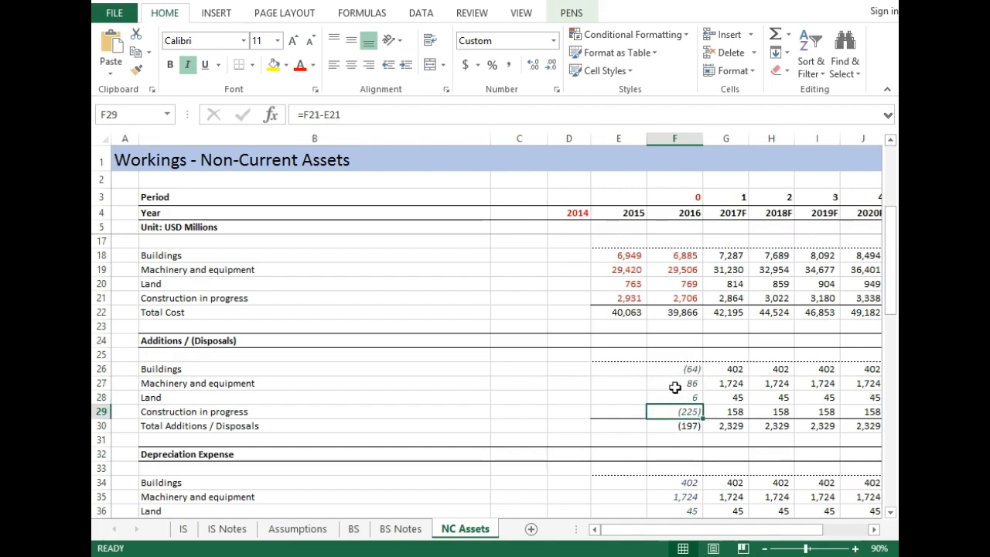
key(Up)
key(Up)
key(Up)
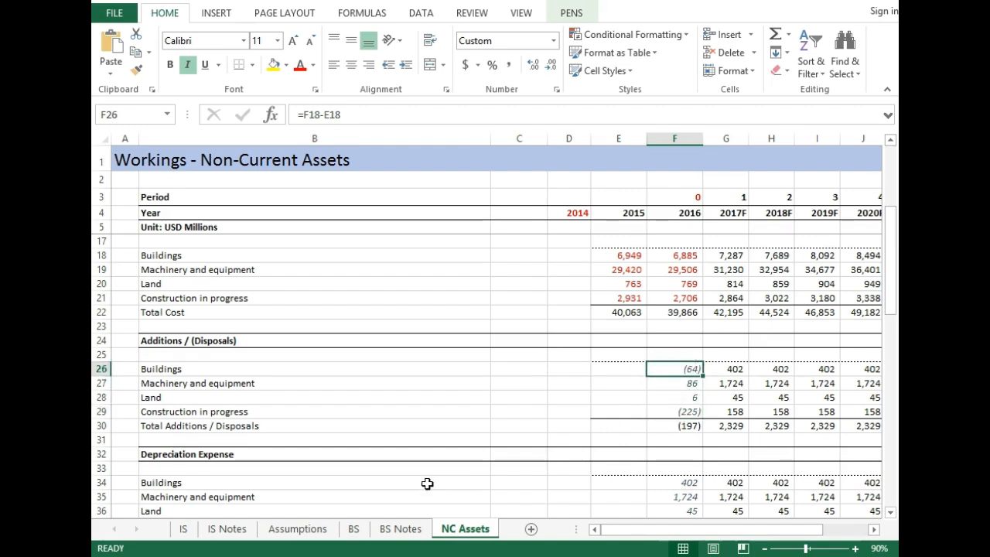
- Compare the 2015 and 2016 net property, plant and equipment figures on the BS sheet at 100% zoom
click(354, 529)
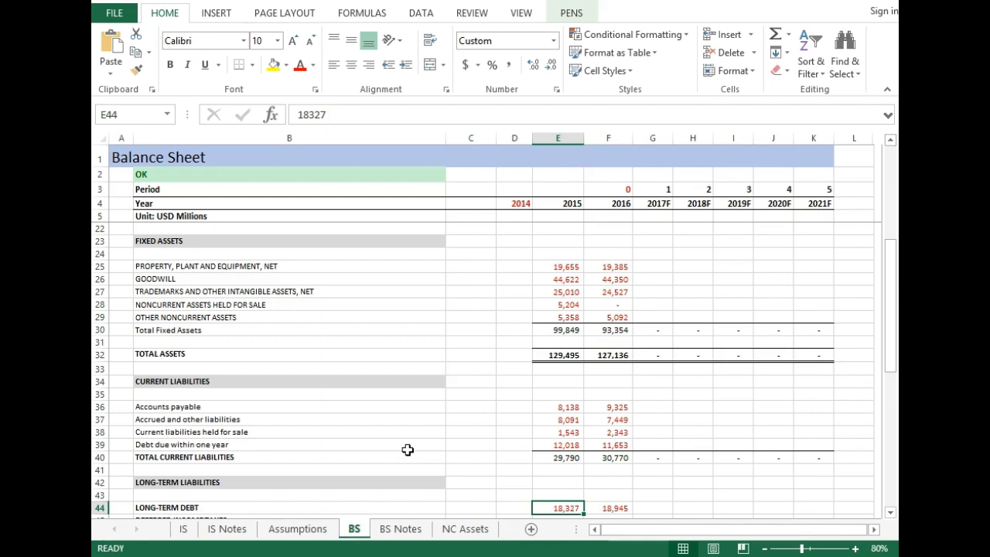
click(612, 243)
click(611, 267)
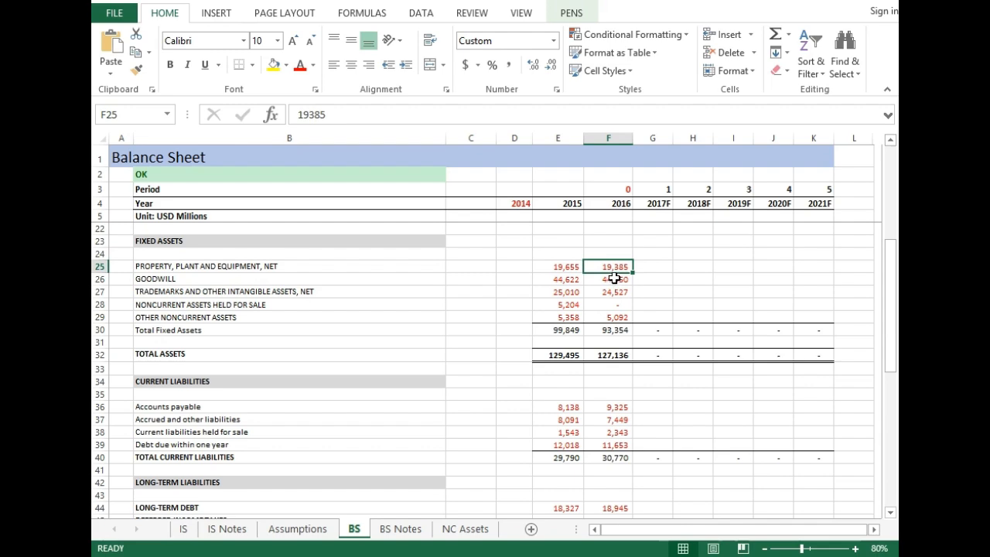
click(558, 271)
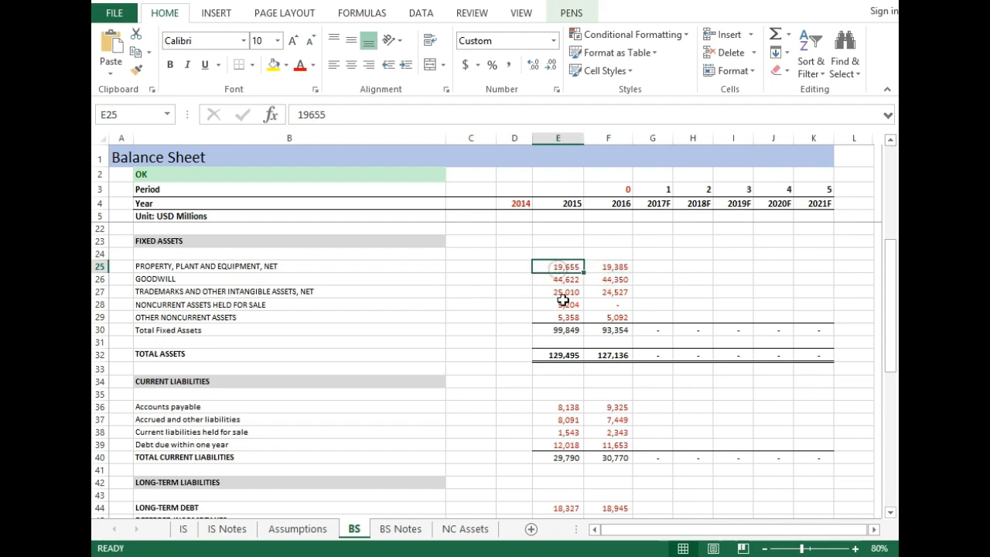
click(855, 549)
click(855, 549)
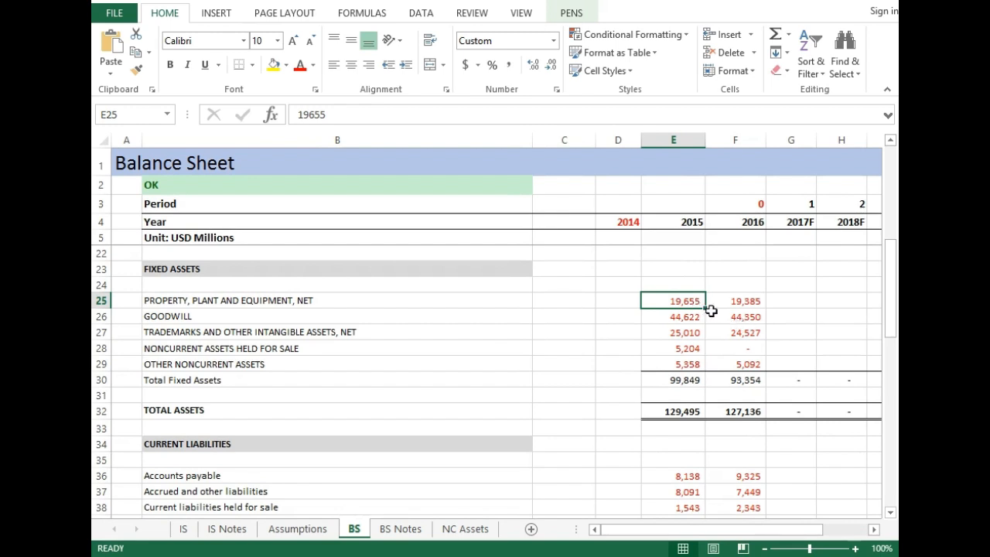
click(746, 302)
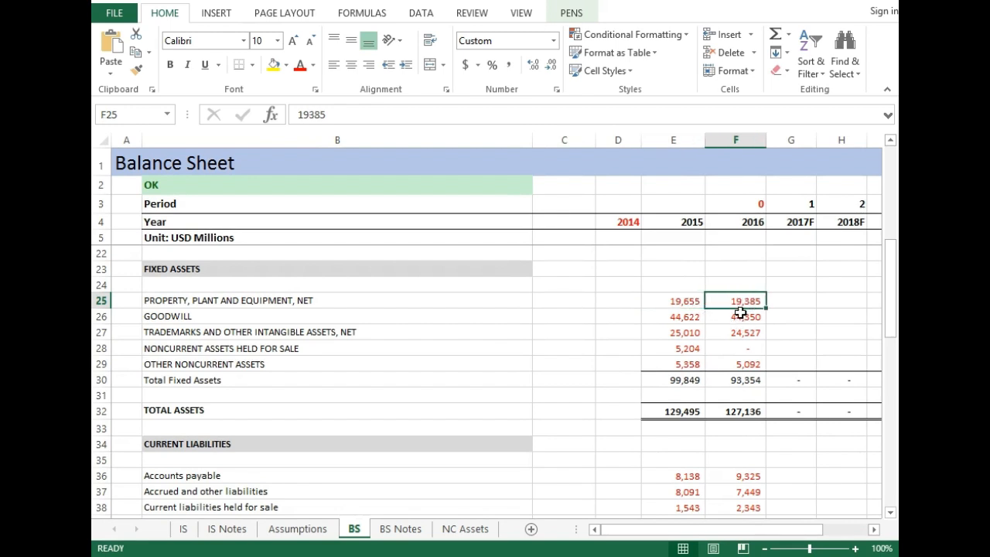
click(675, 300)
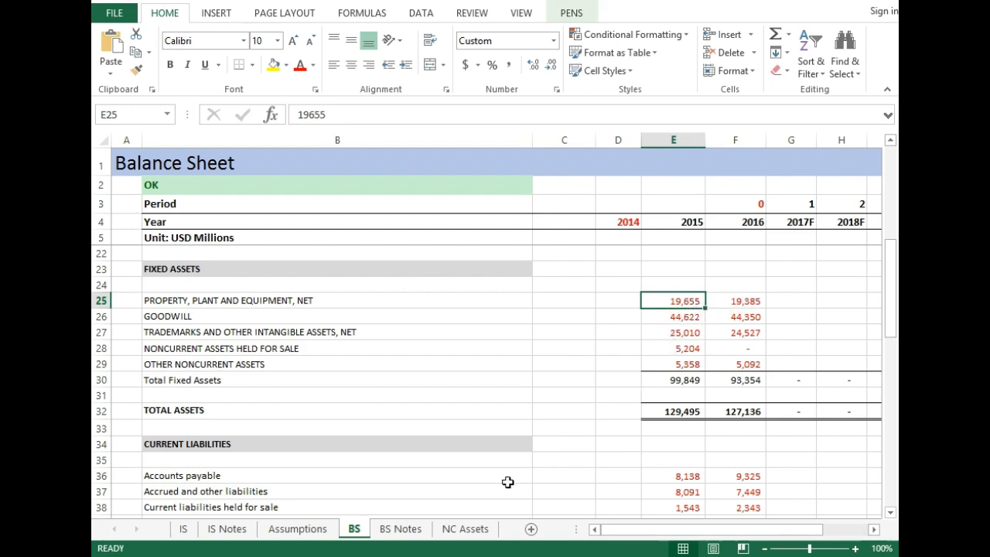
- Return to the NC Assets sheet and examine the 2016 Total Additions / Disposals against its asset-class rows
click(463, 529)
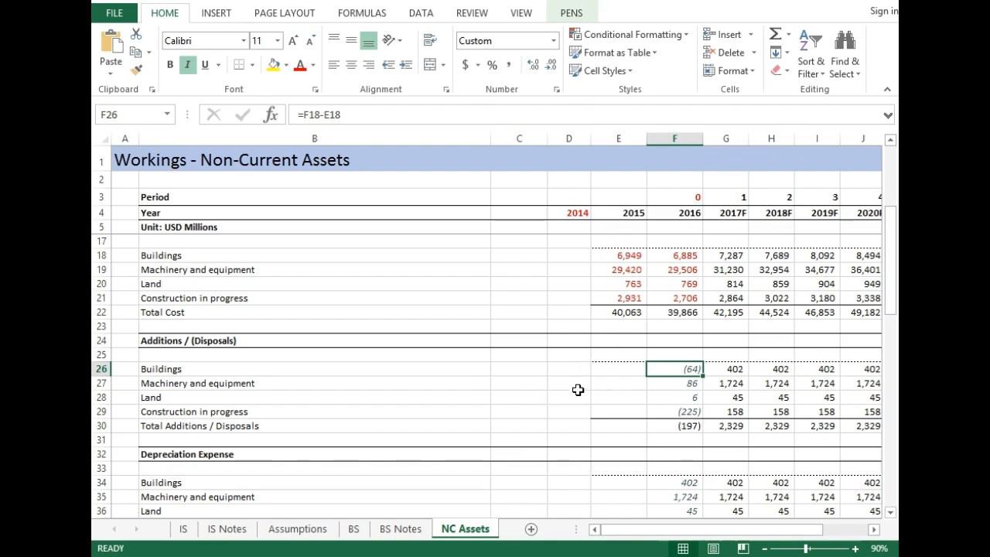
click(675, 427)
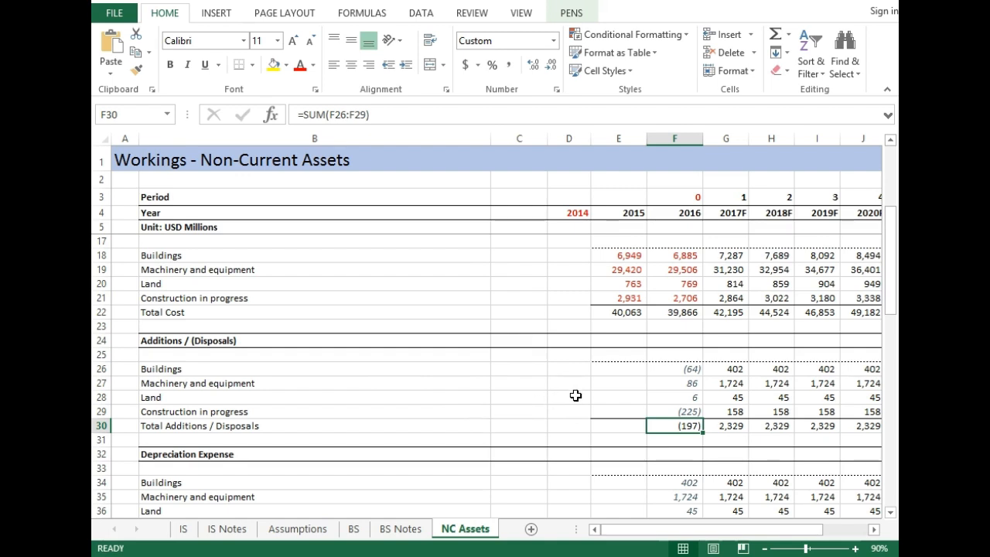
click(682, 369)
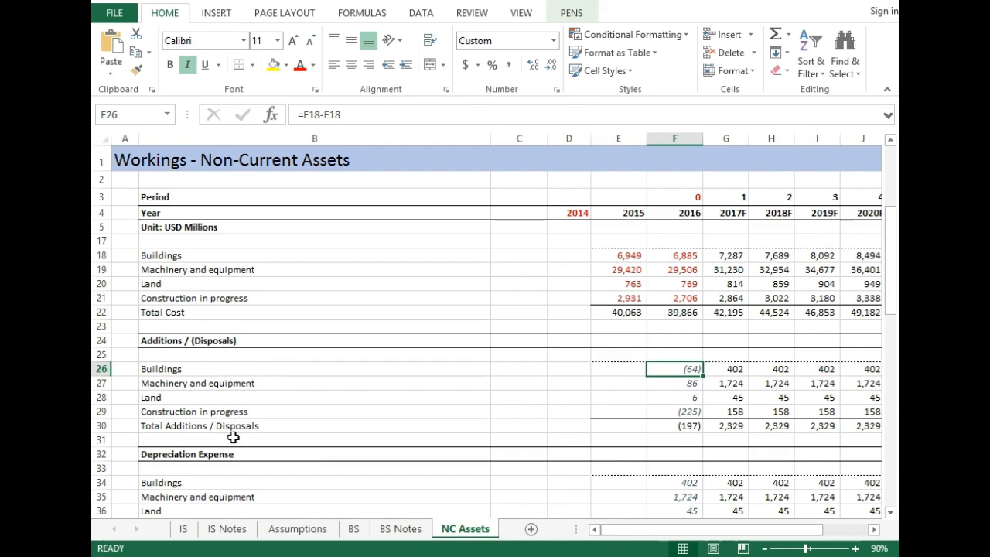
click(655, 425)
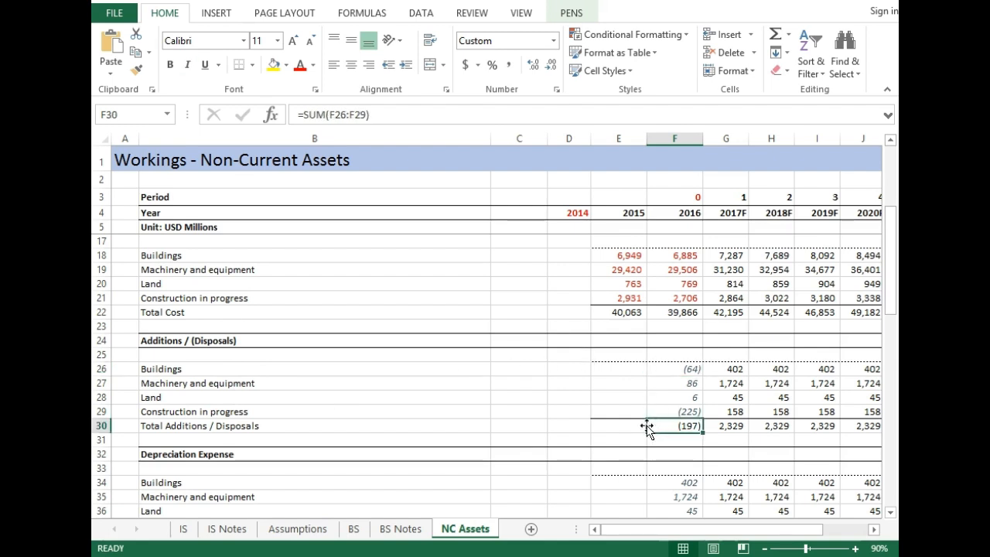
key(Up)
key(Up)
key(Up)
key(Up)
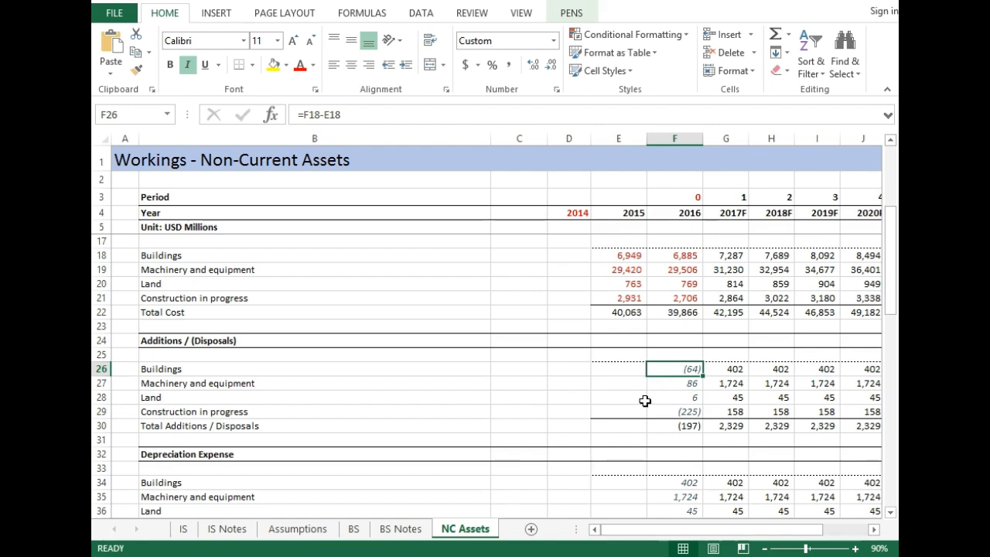
key(Down)
key(Down)
key(Down)
key(Down)
key(Down)
key(Up)
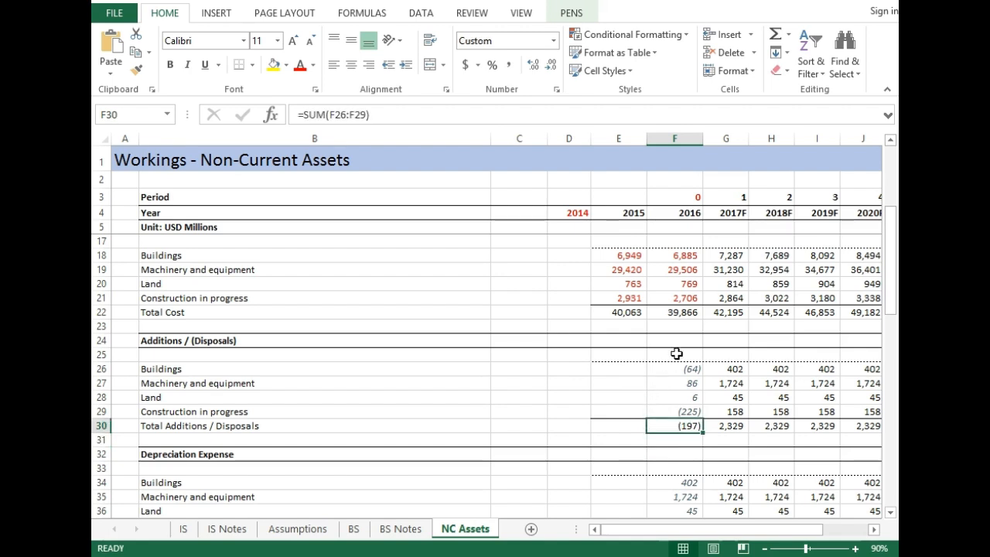